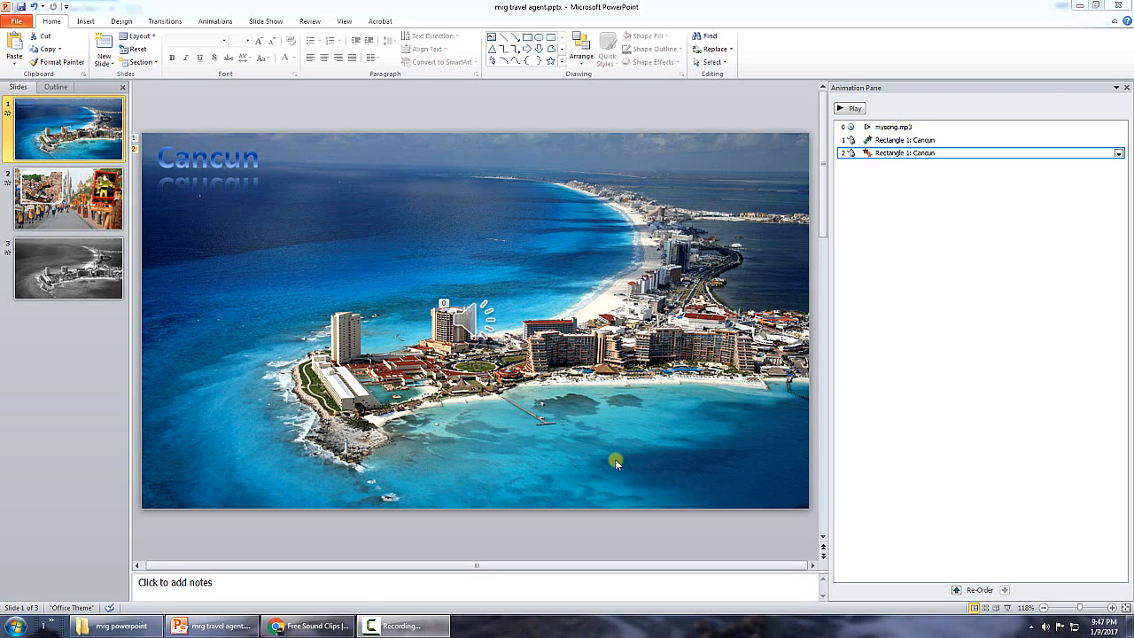
Switch to Chrome and open the Shorebirds Talking On Beach page from SoundBible's beach sounds
left_click(327, 627)
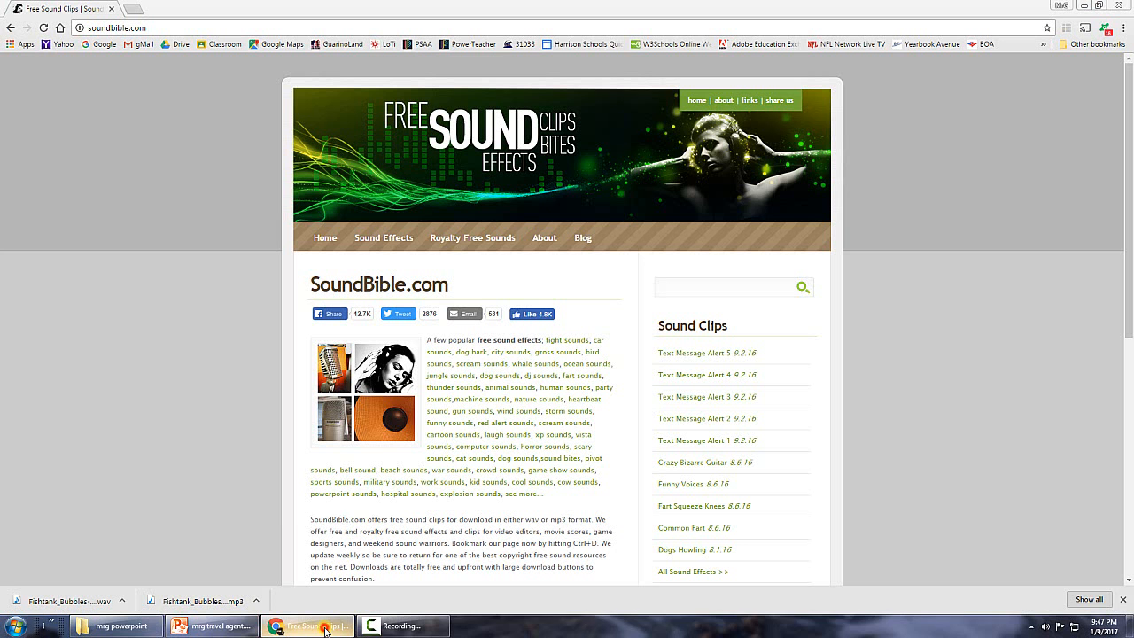
left_click(155, 28)
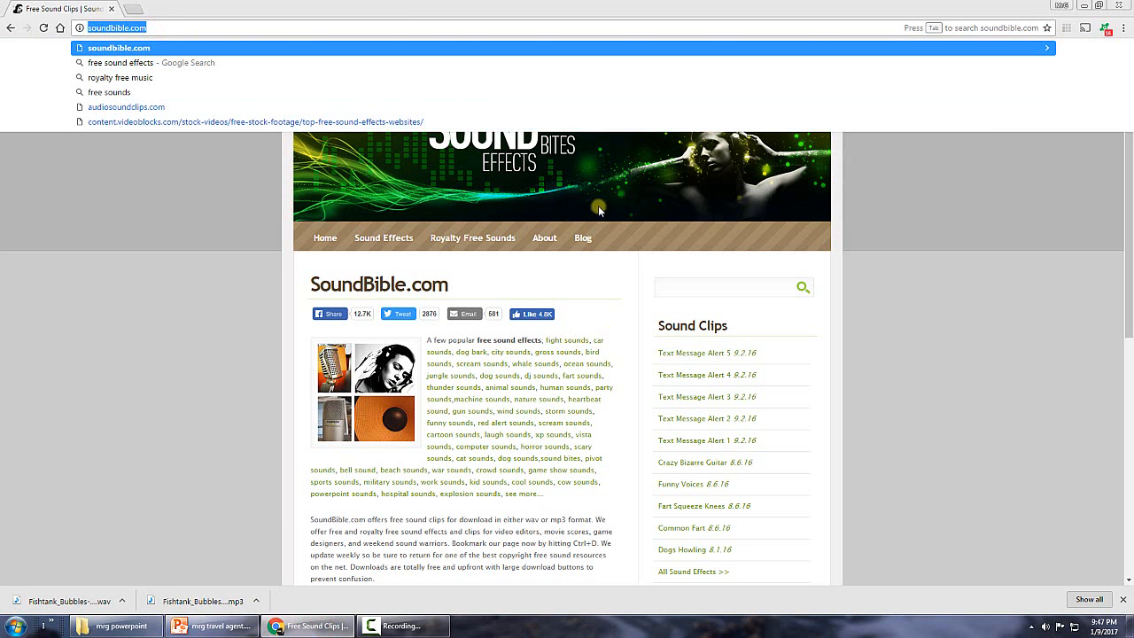
left_click(688, 283)
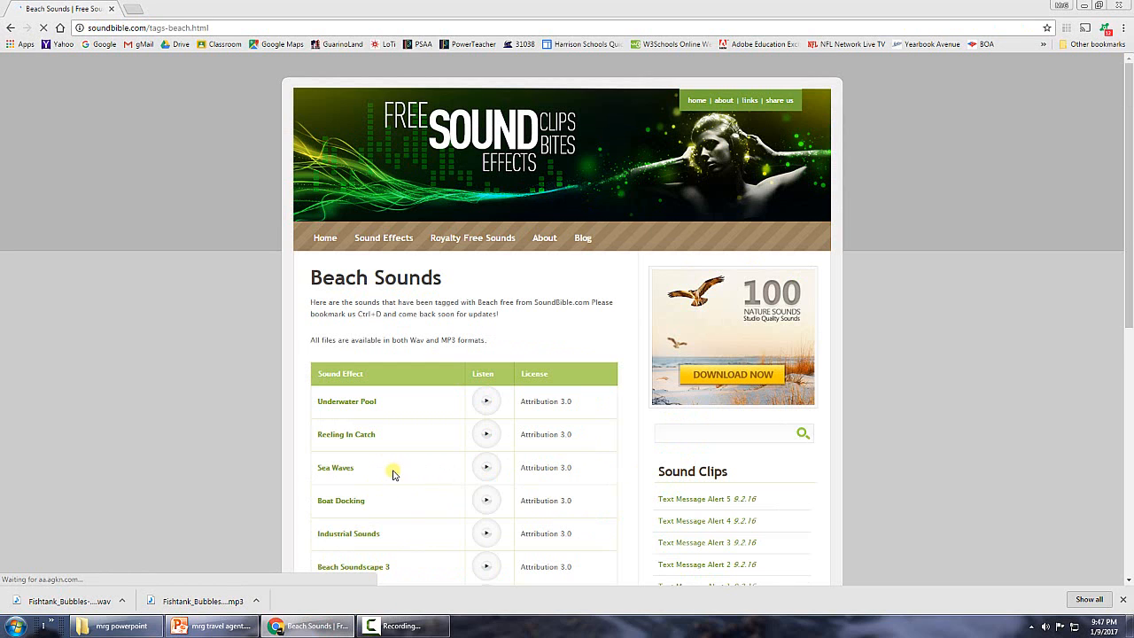
scroll(393, 474, "down", 3)
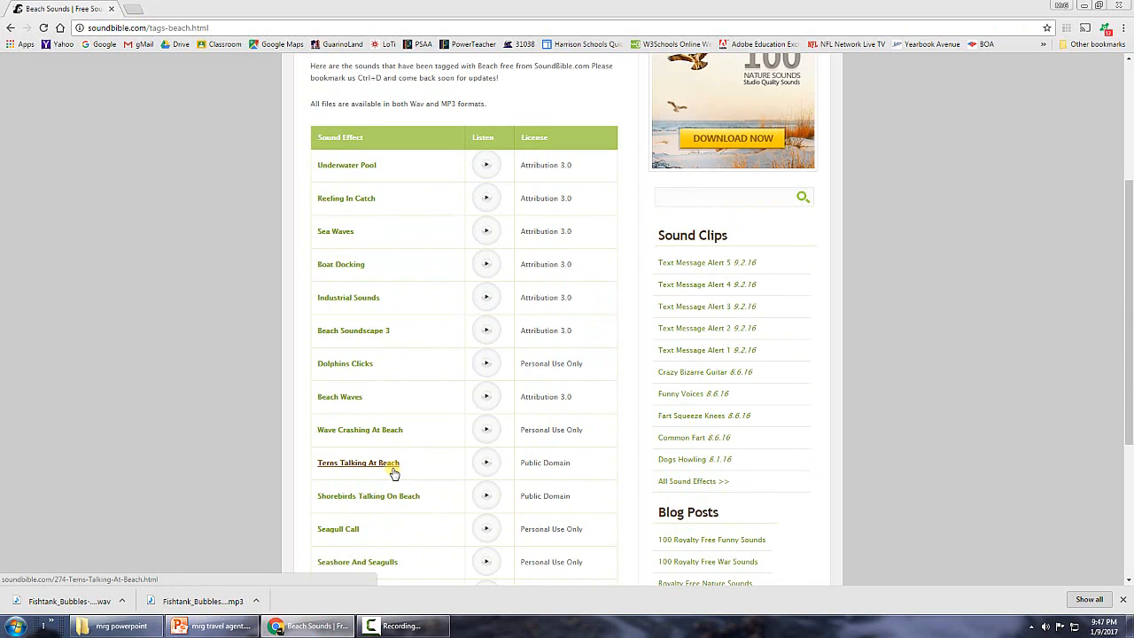
scroll(431, 434, "down", 1)
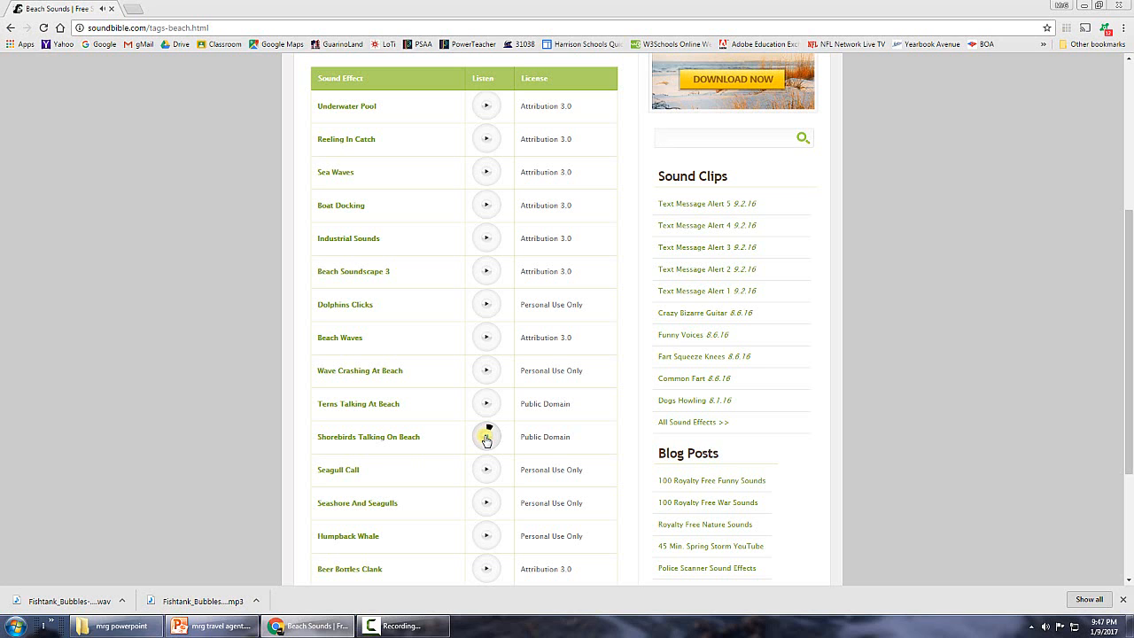
left_click(394, 436)
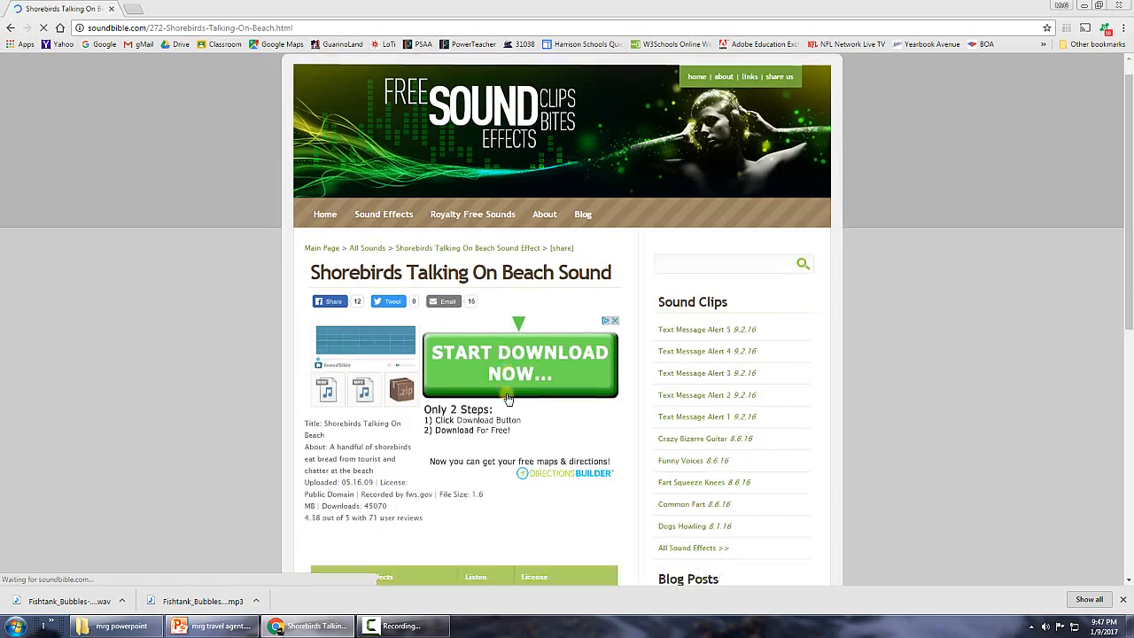
Save the WAV version of the Shorebirds Talking On Beach sound in the mrg powerpoint folder
scroll(422, 412, "down", 2)
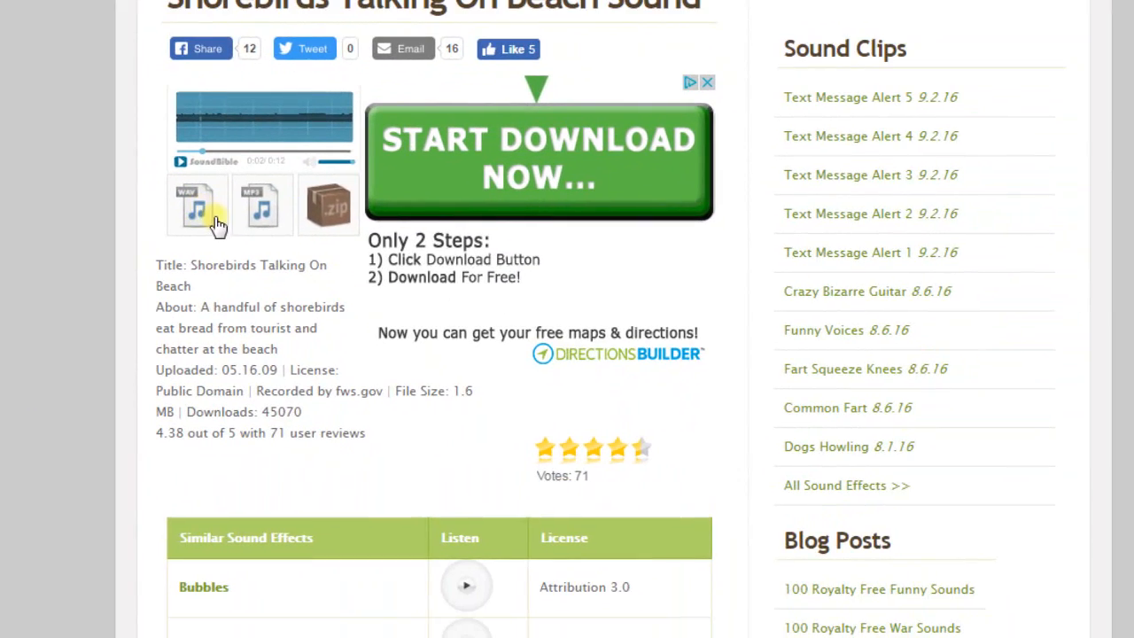
right_click(195, 210)
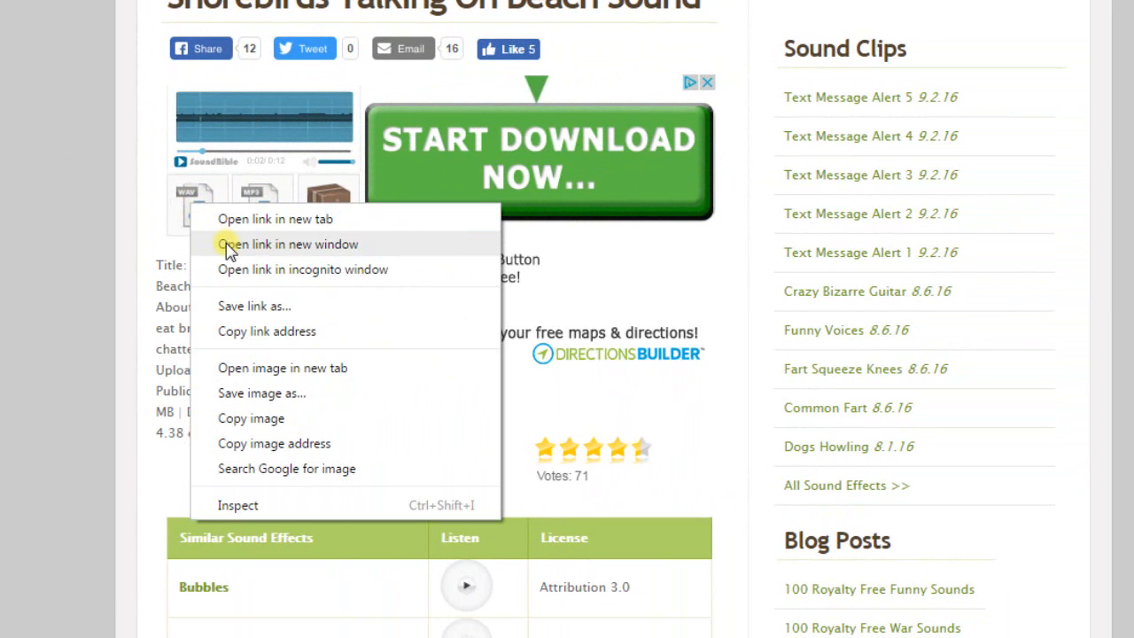
left_click(239, 306)
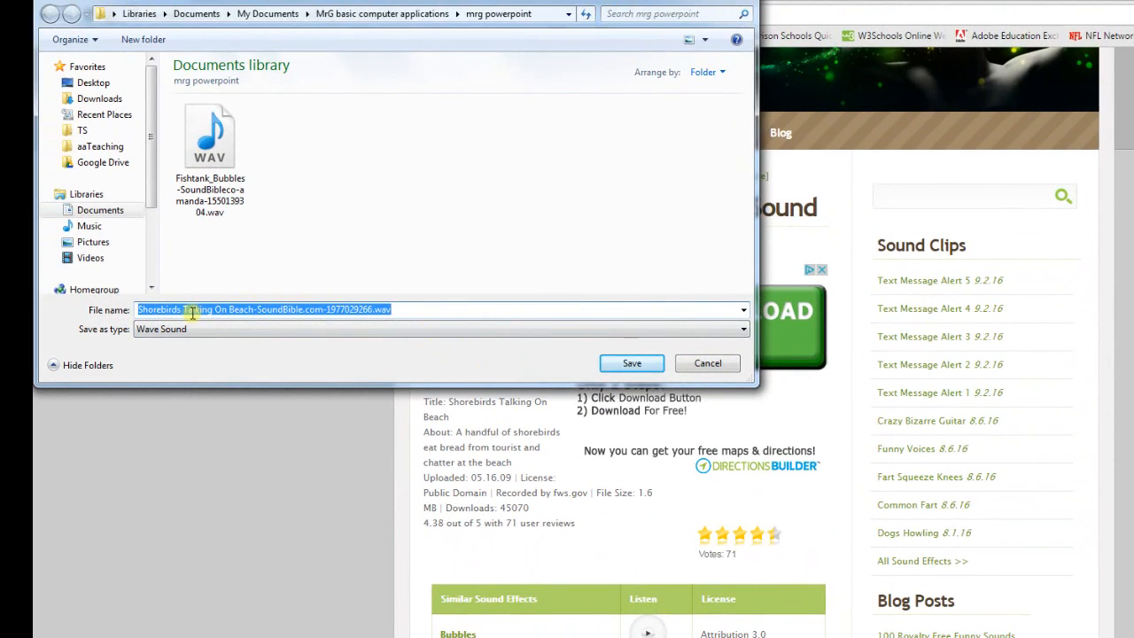
left_click(632, 364)
left_click(628, 364)
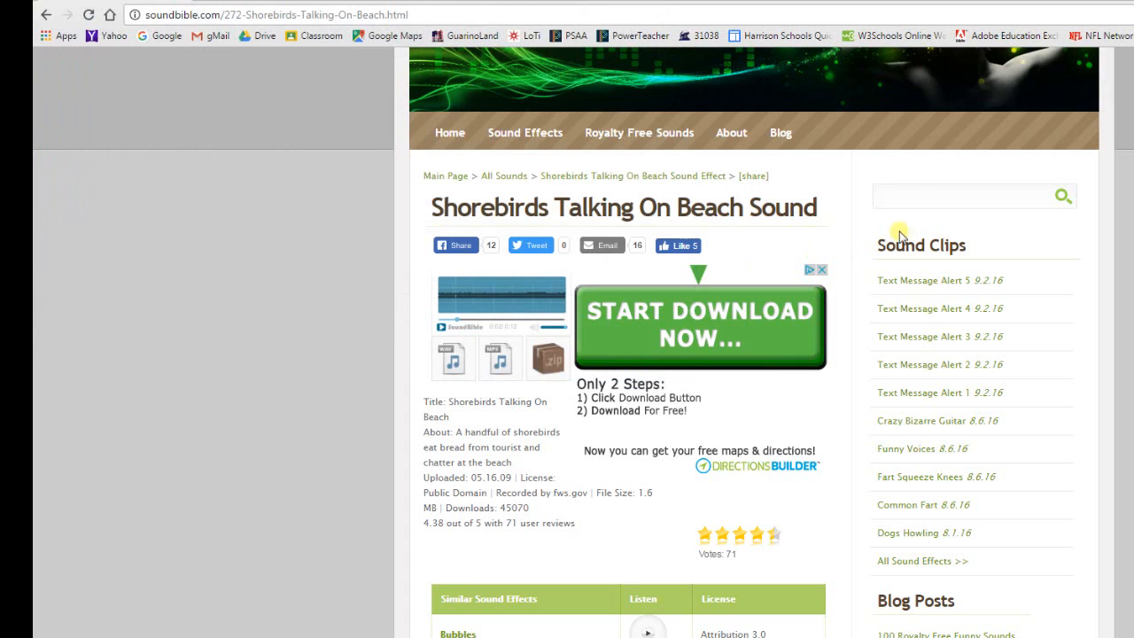
Search SoundBible for "bubbles"
left_click(915, 194)
type("bubbles")
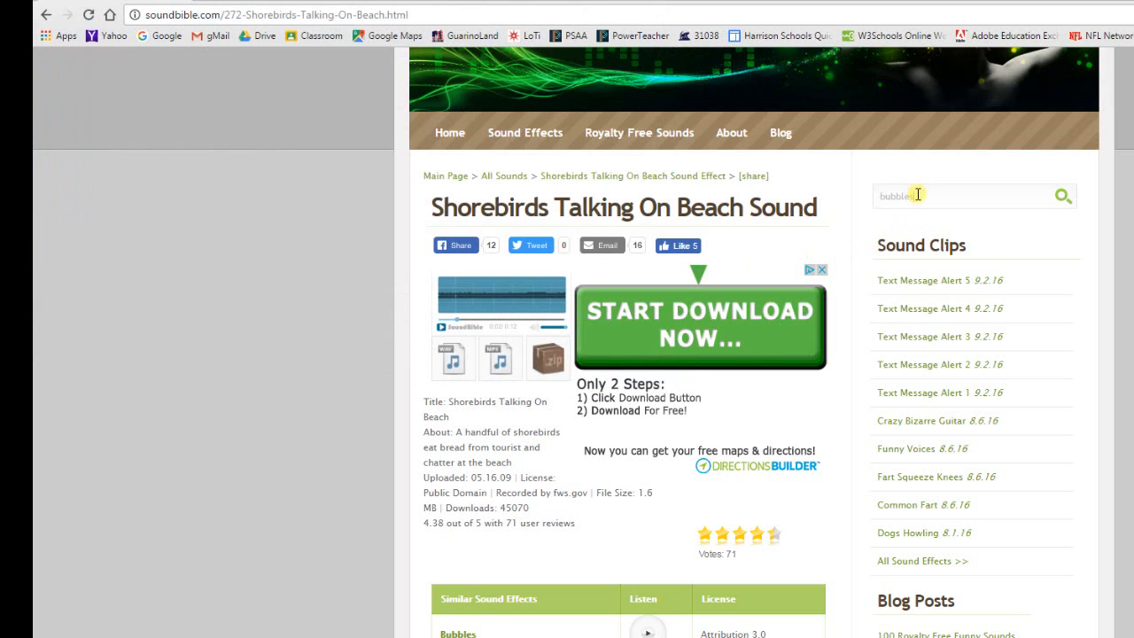
left_click(1062, 195)
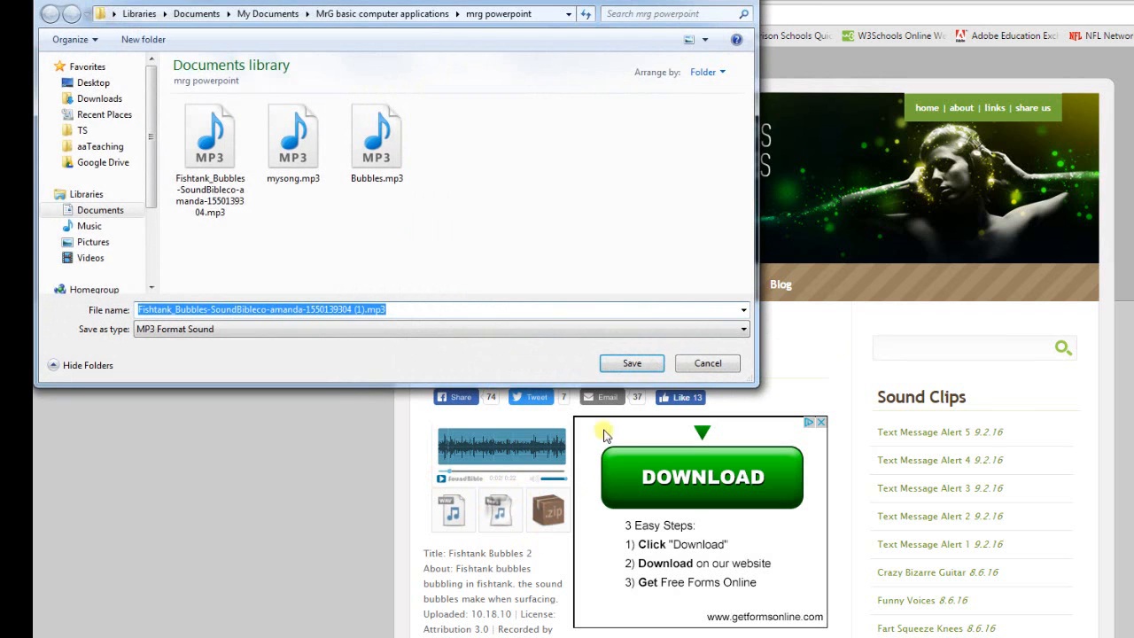
Save the MP3 version of the Fishtank Bubbles 2 sound in the mrg powerpoint folder under its suggested name
left_click(702, 364)
right_click(496, 512)
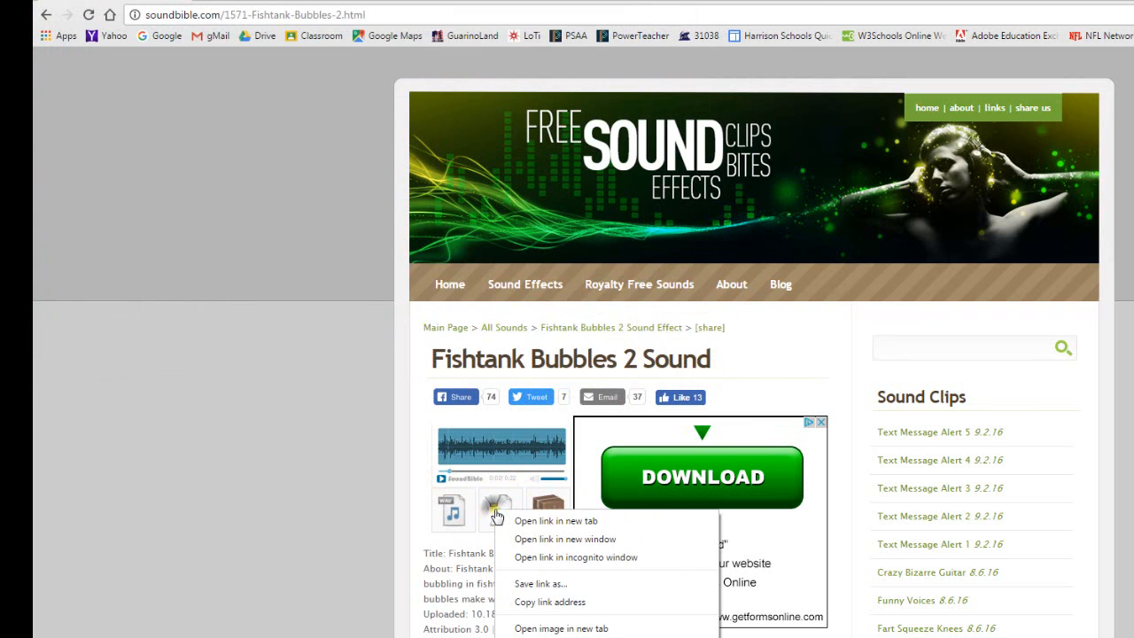
left_click(542, 584)
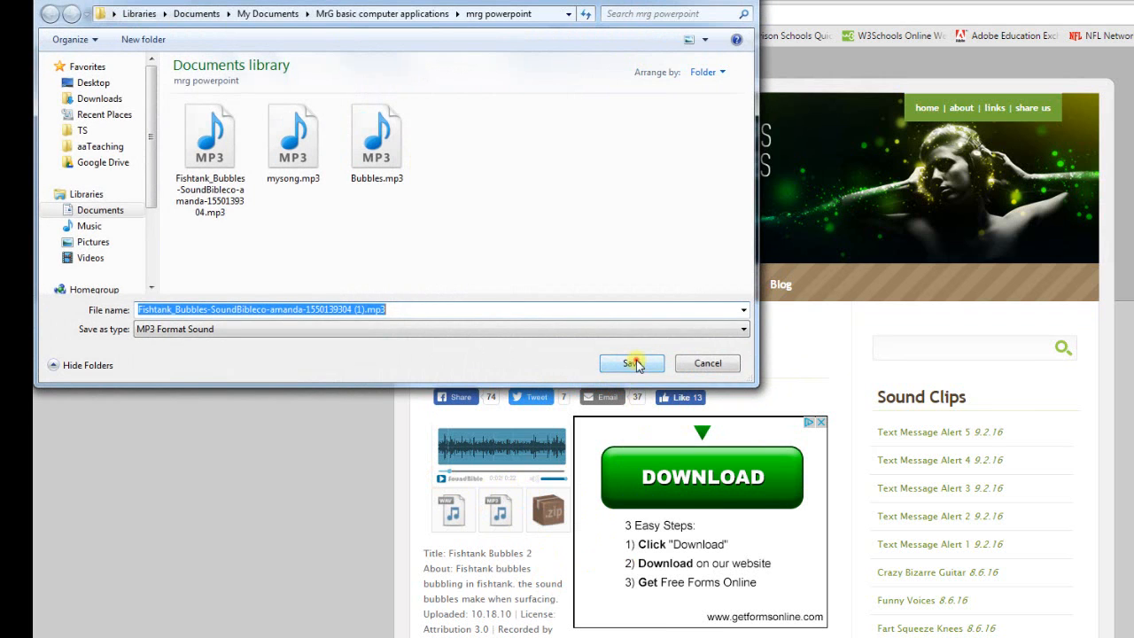
left_click(634, 364)
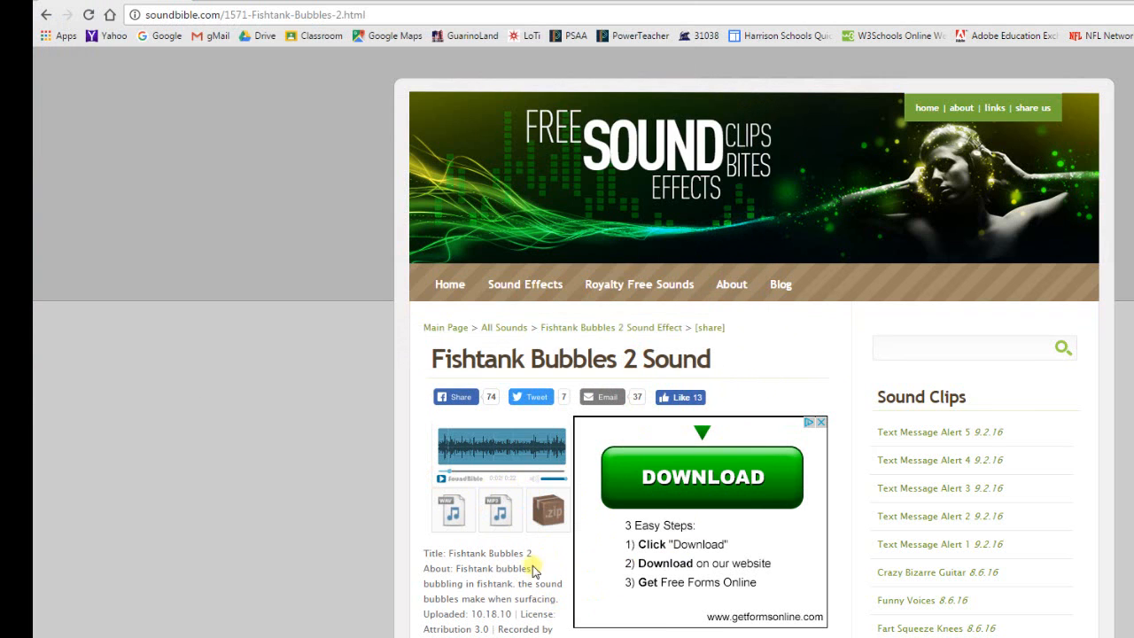
Save the WAV version of the Fishtank Bubbles 2 sound in the same folder under its suggested name
right_click(452, 512)
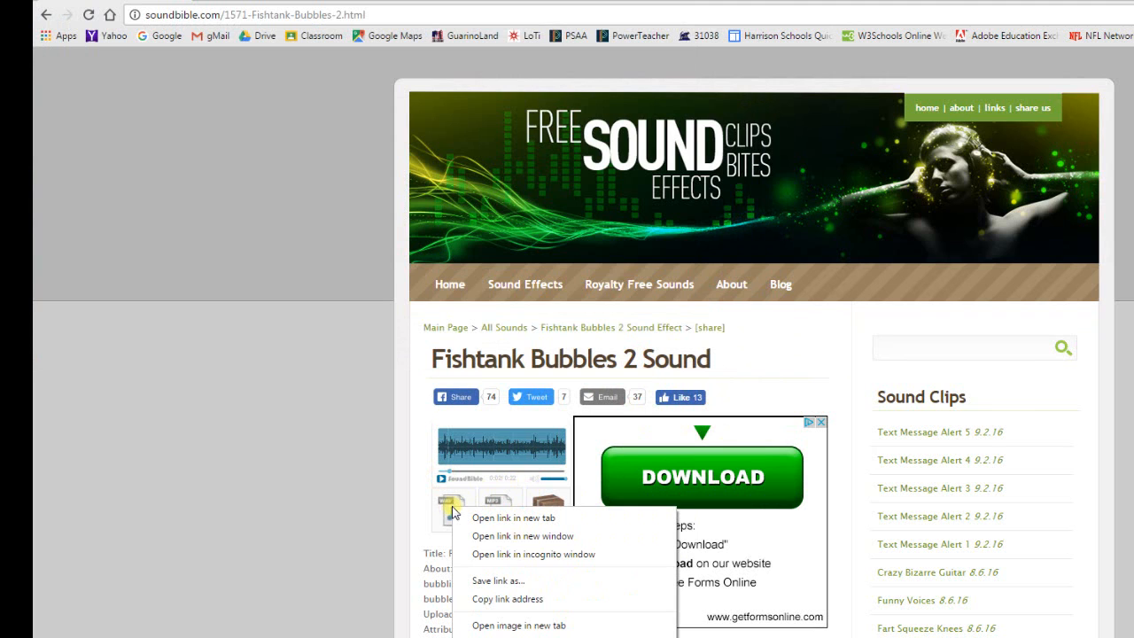
left_click(519, 581)
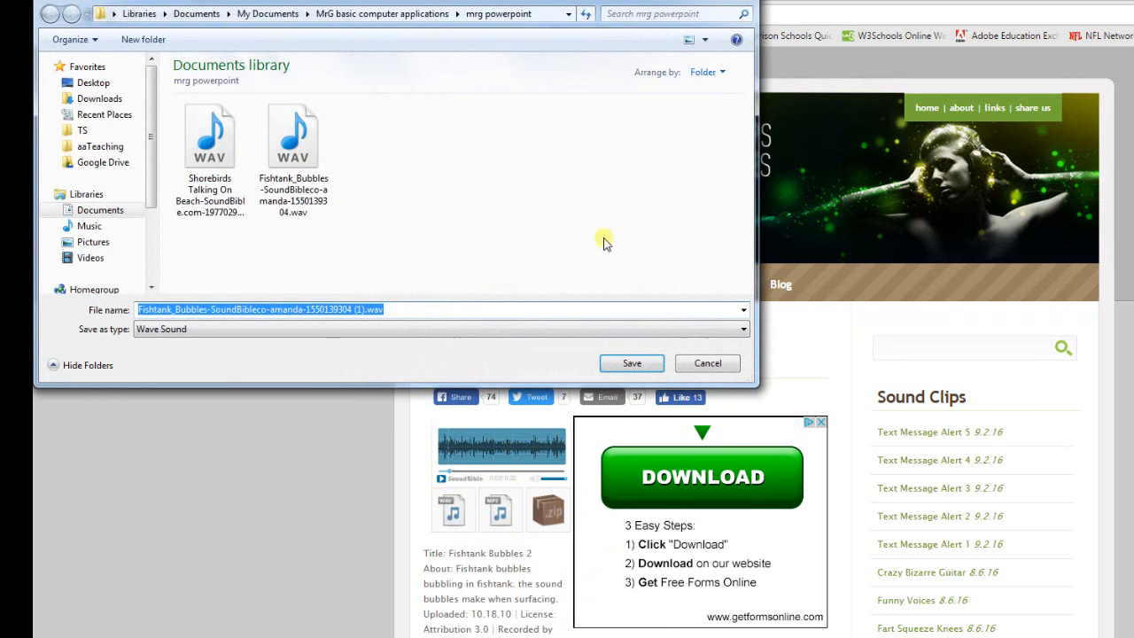
left_click(632, 364)
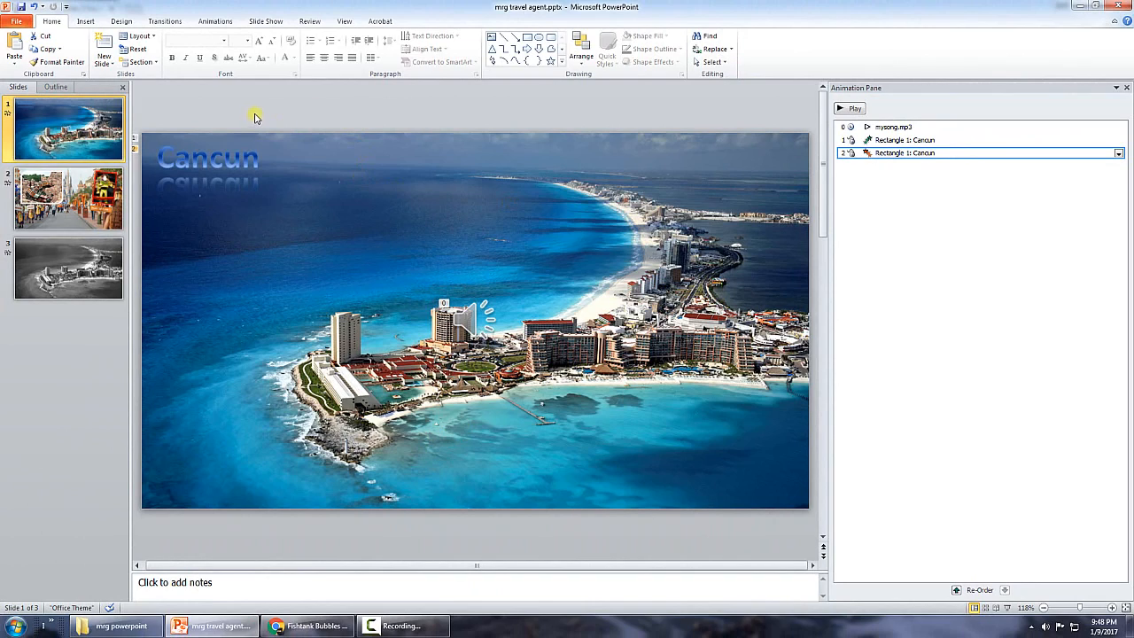
Apply the Fade transition to slide 1 with the downloaded Shorebirds Talking On Beach WAV file as its transition sound
left_click(168, 21)
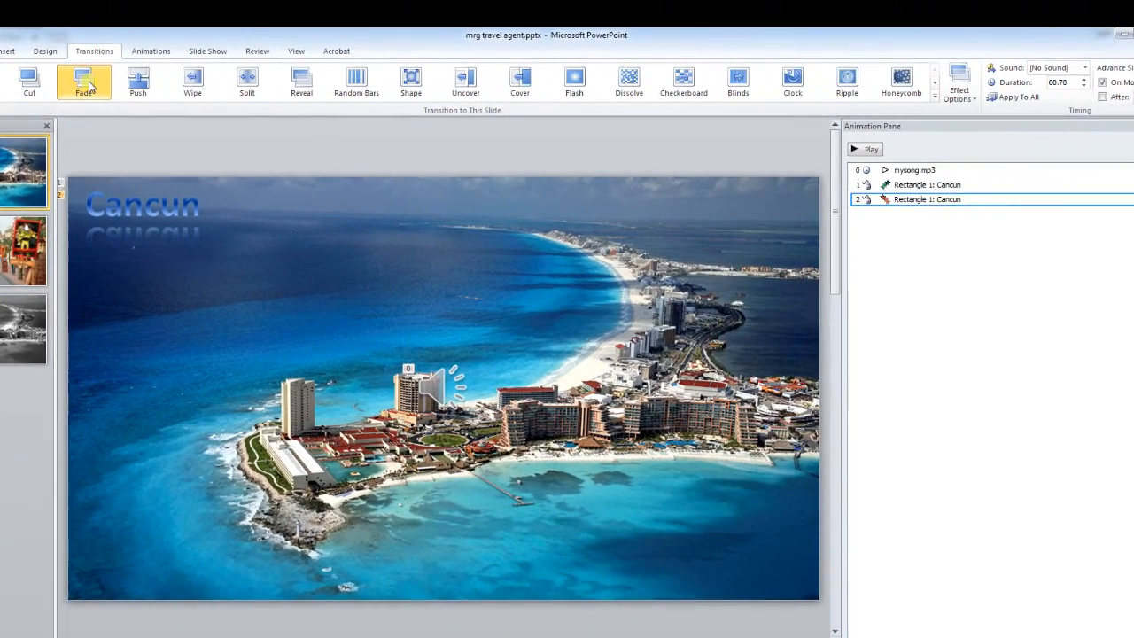
left_click(89, 86)
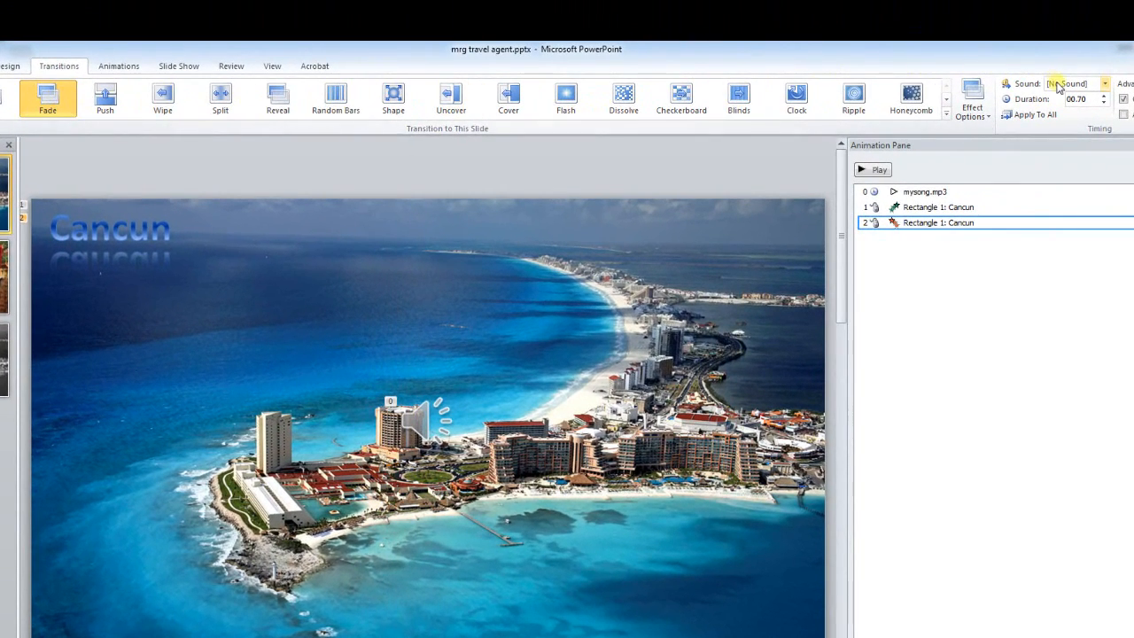
left_click(1104, 83)
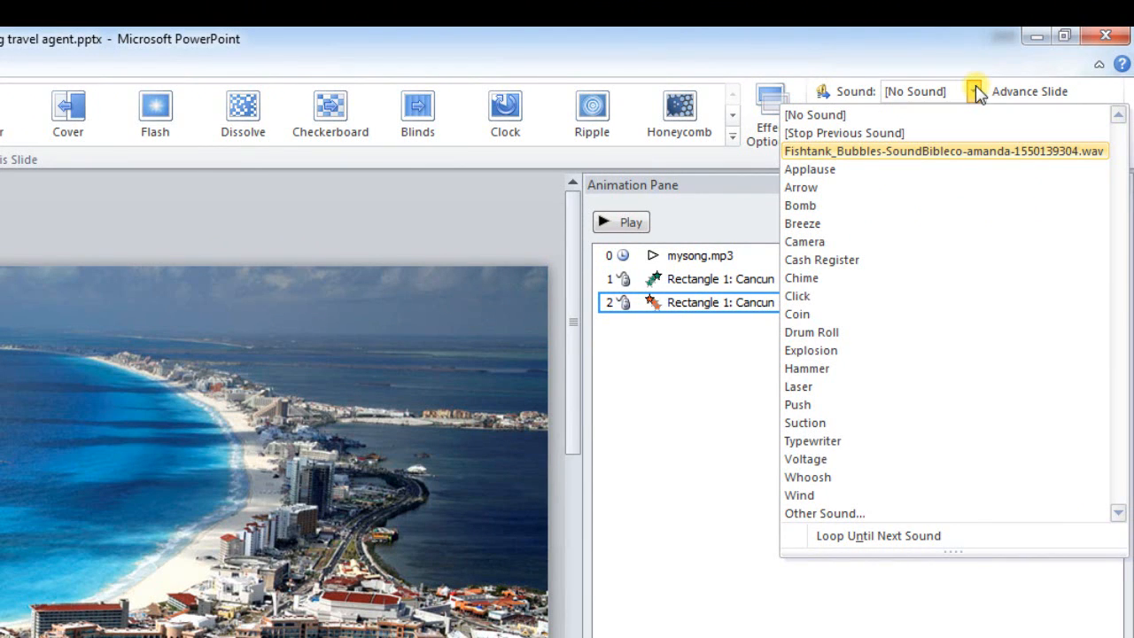
left_click(870, 513)
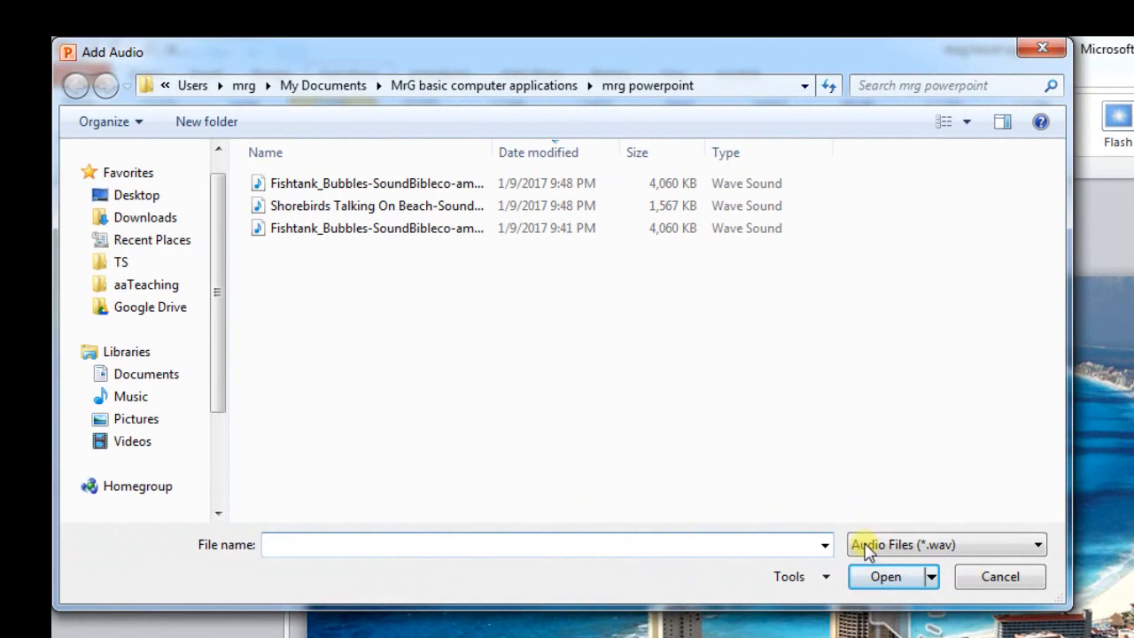
left_click(917, 545)
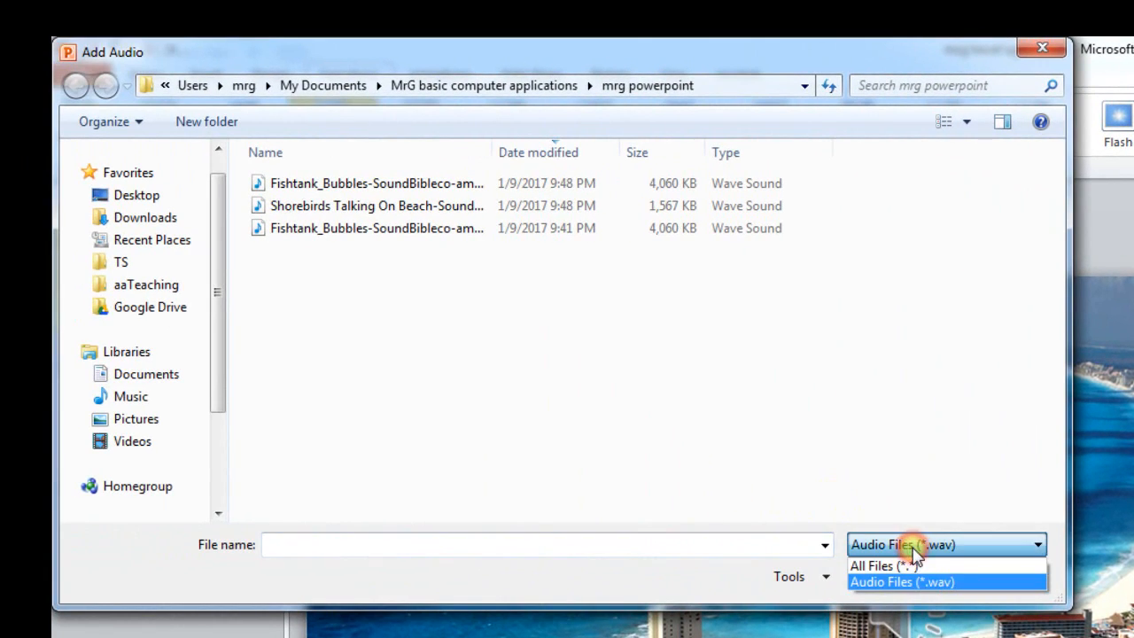
left_click(918, 542)
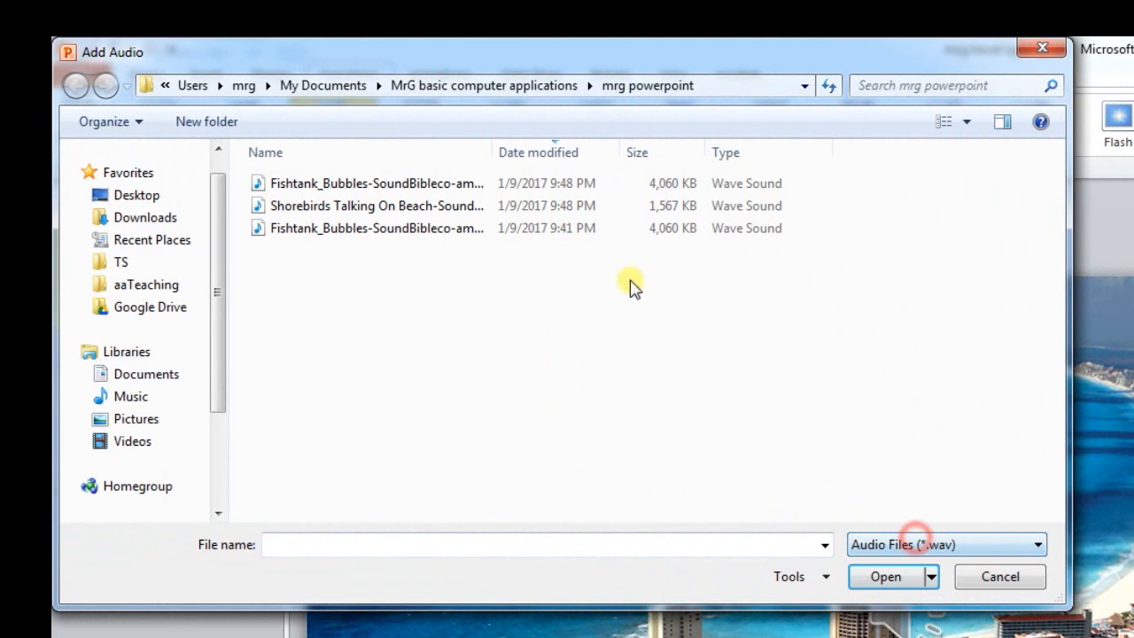
left_click_drag(493, 158, 706, 157)
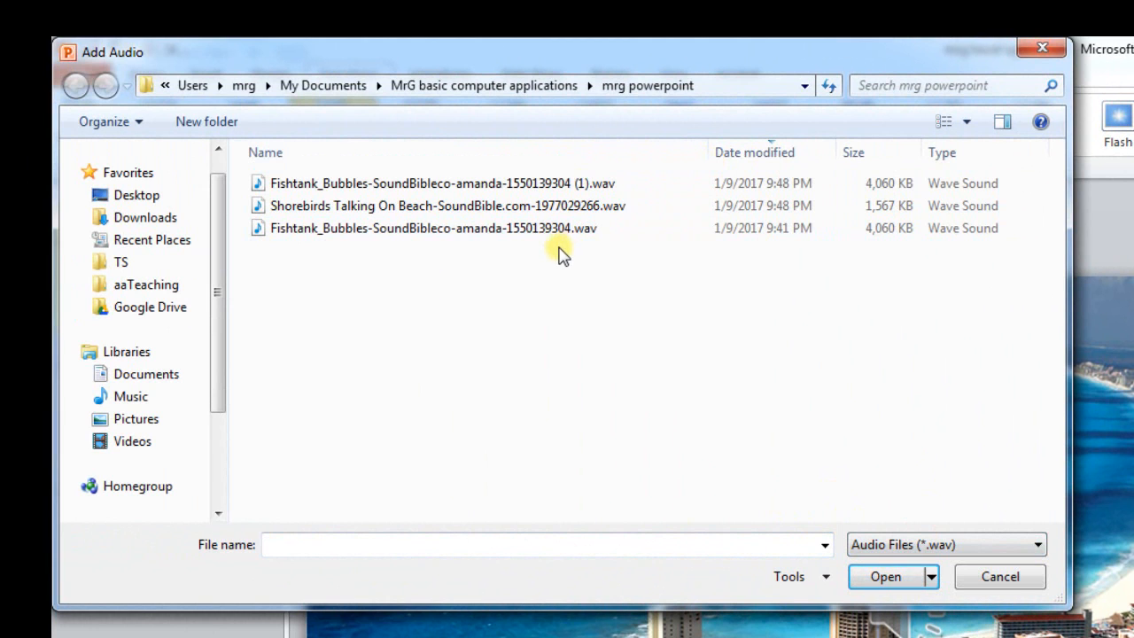
left_click(375, 207)
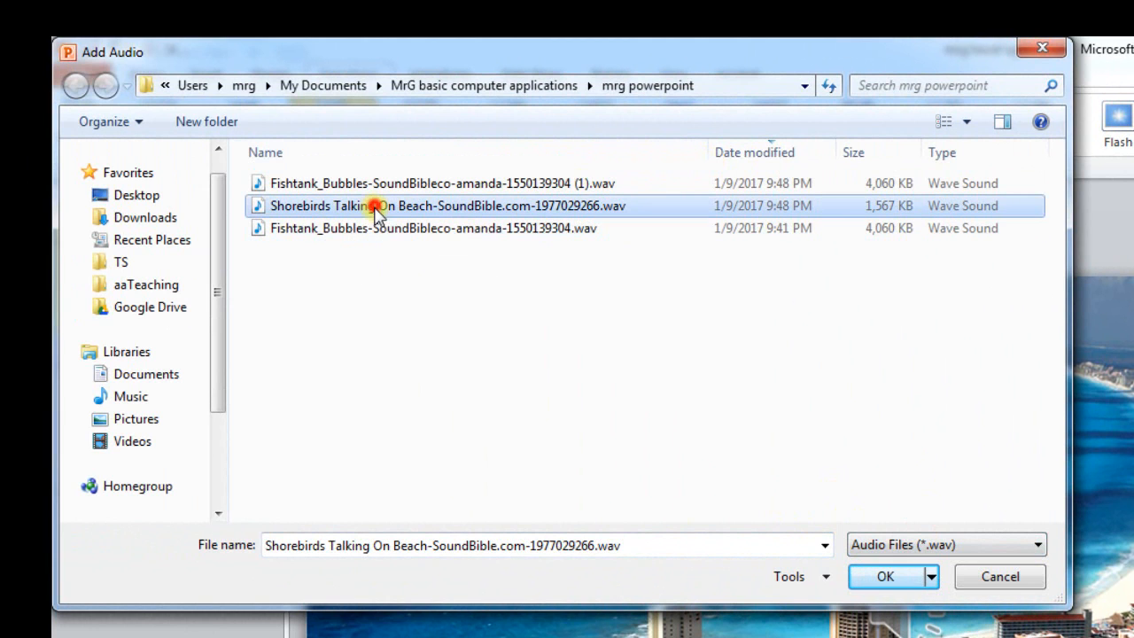
left_click(889, 577)
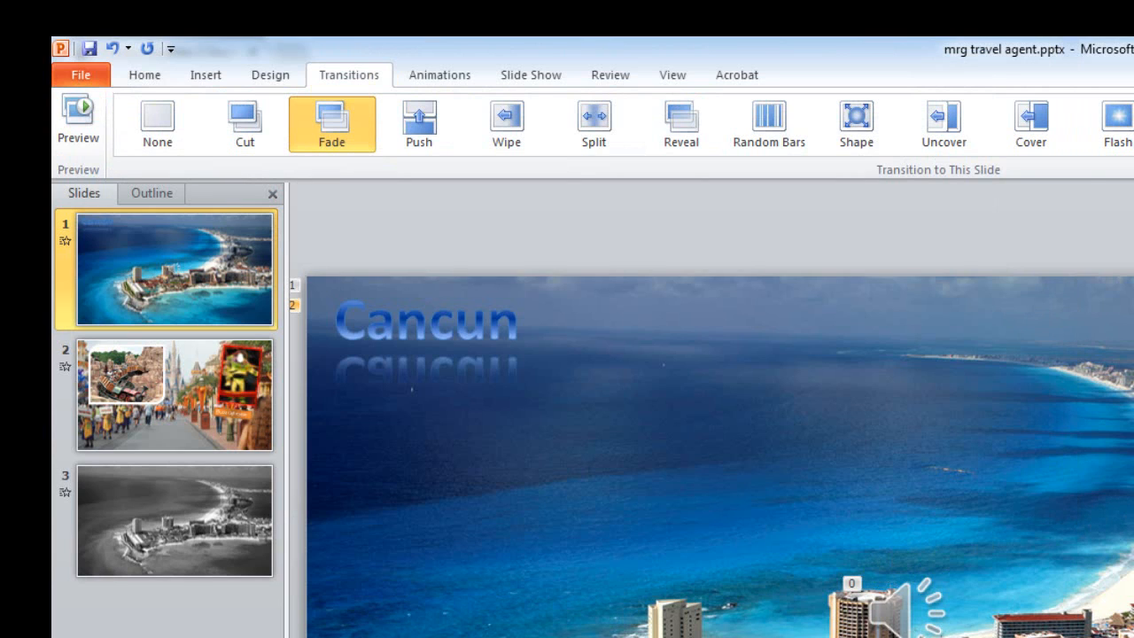
Run the slide show from slide 1 through to slide 2 to check the sounds, and return to slide 1
key("Escape")
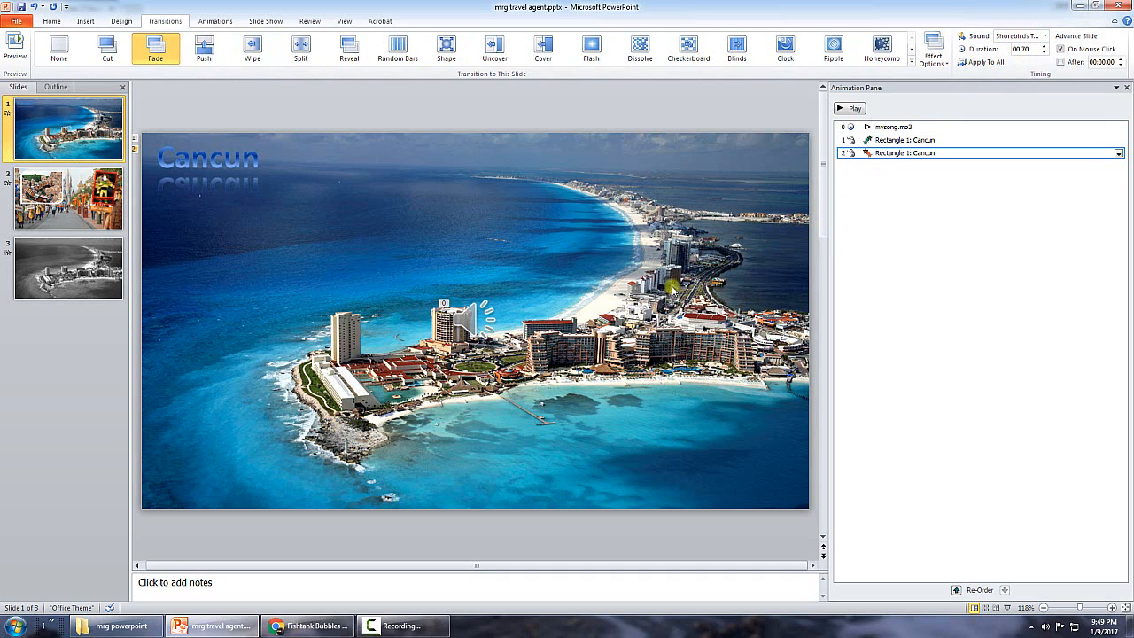
mouse_move(459, 319)
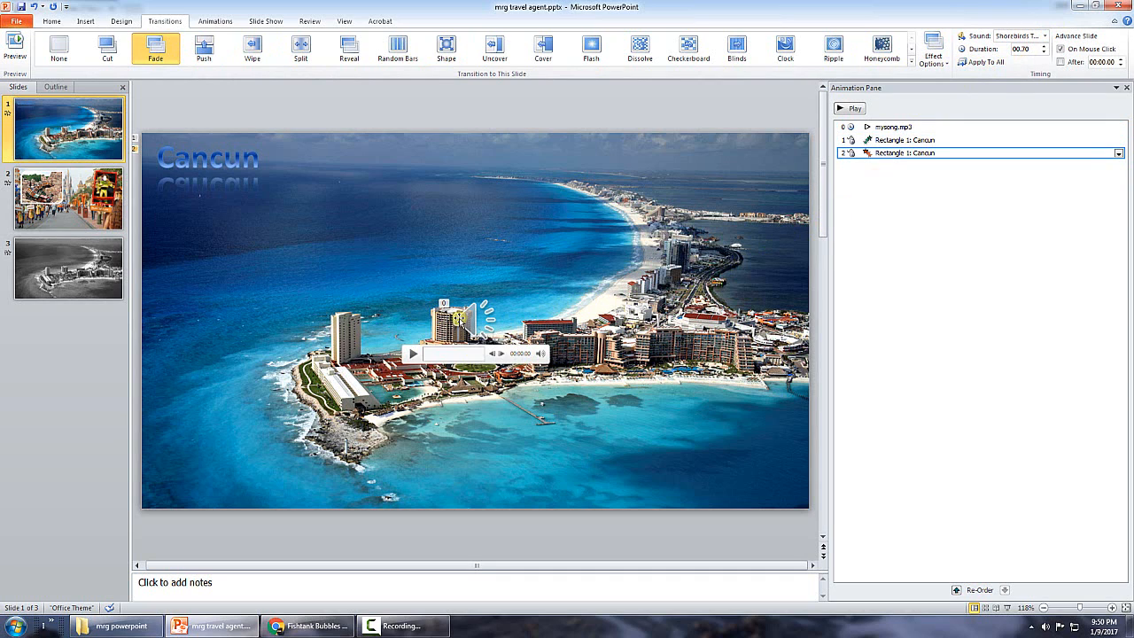
key("F5")
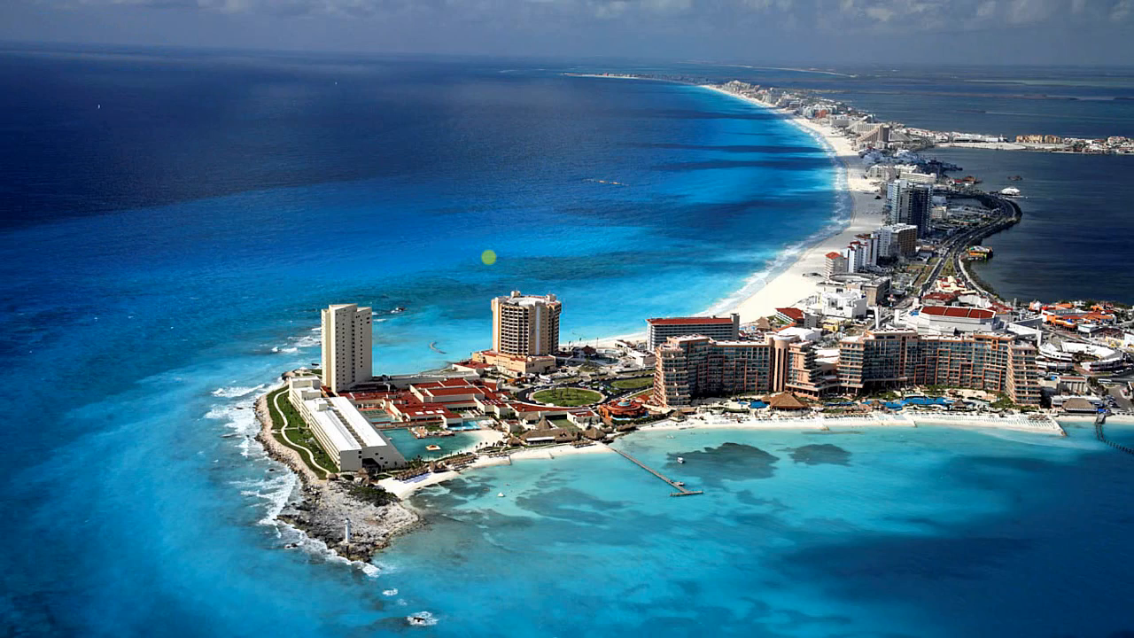
left_click(488, 257)
key("Escape")
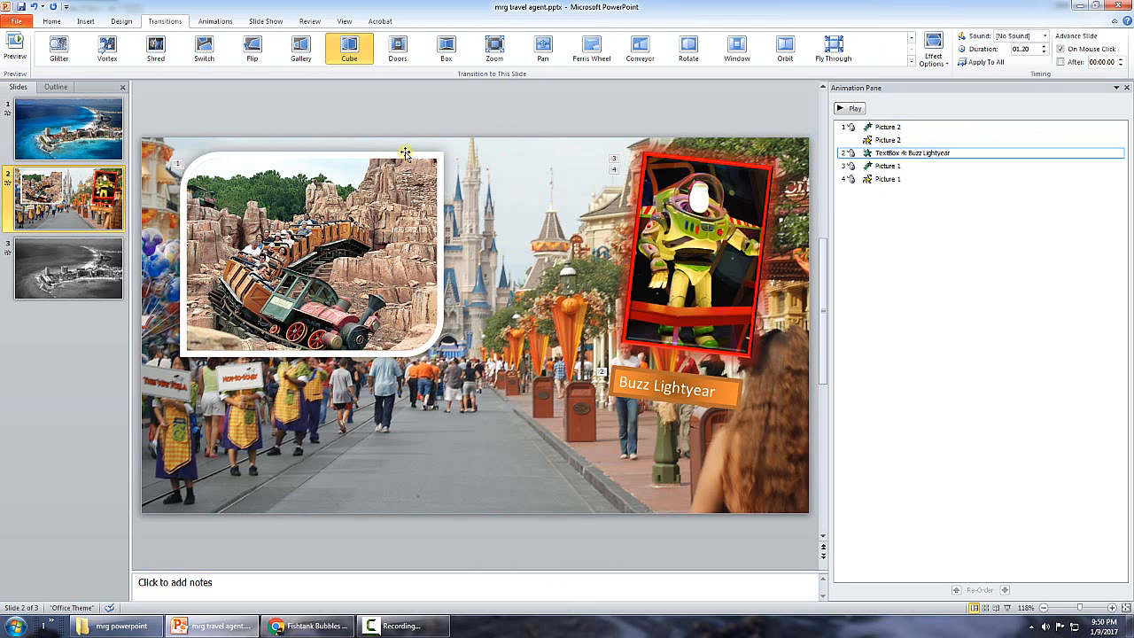
left_click(105, 150)
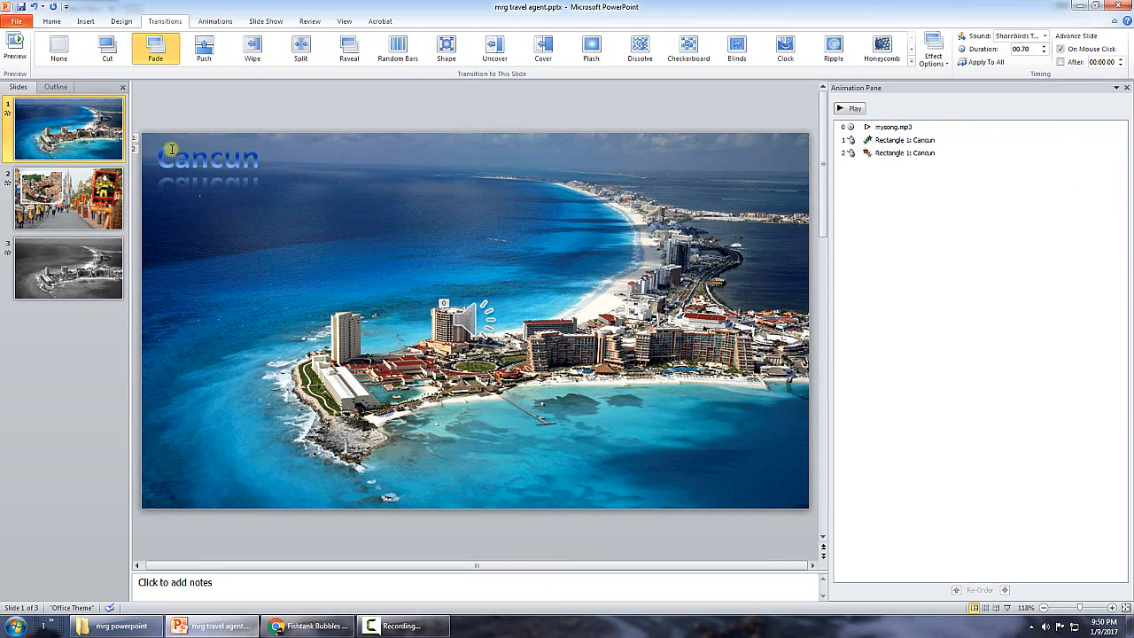
Replay the slide show up to the theme park slide, exit it, and reselect the Cancun slide
key("F5")
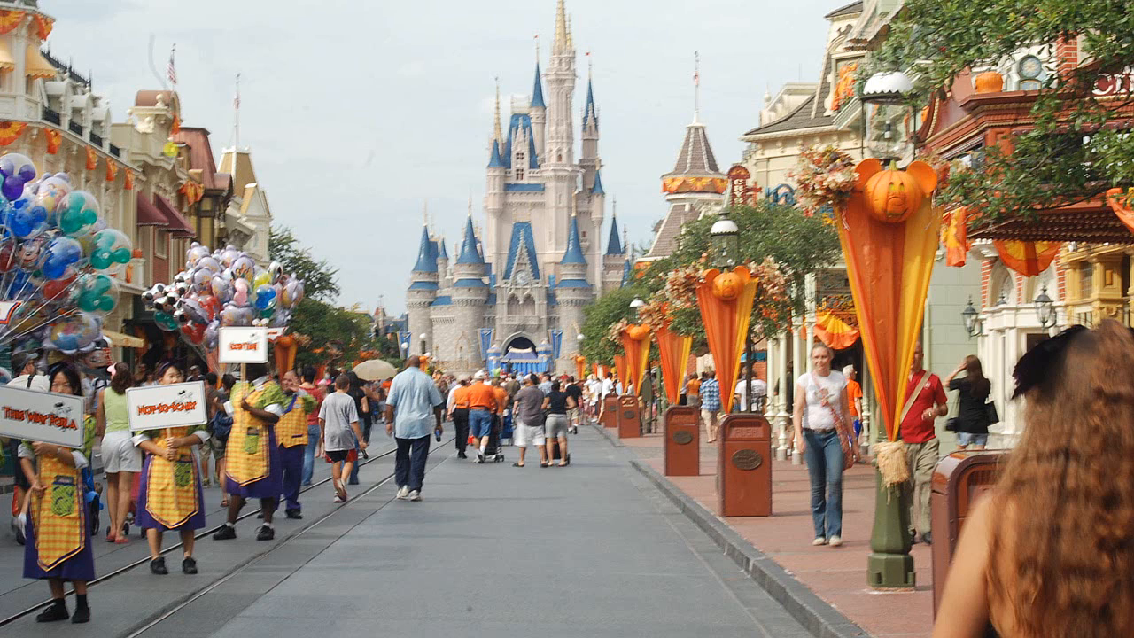
key("Escape")
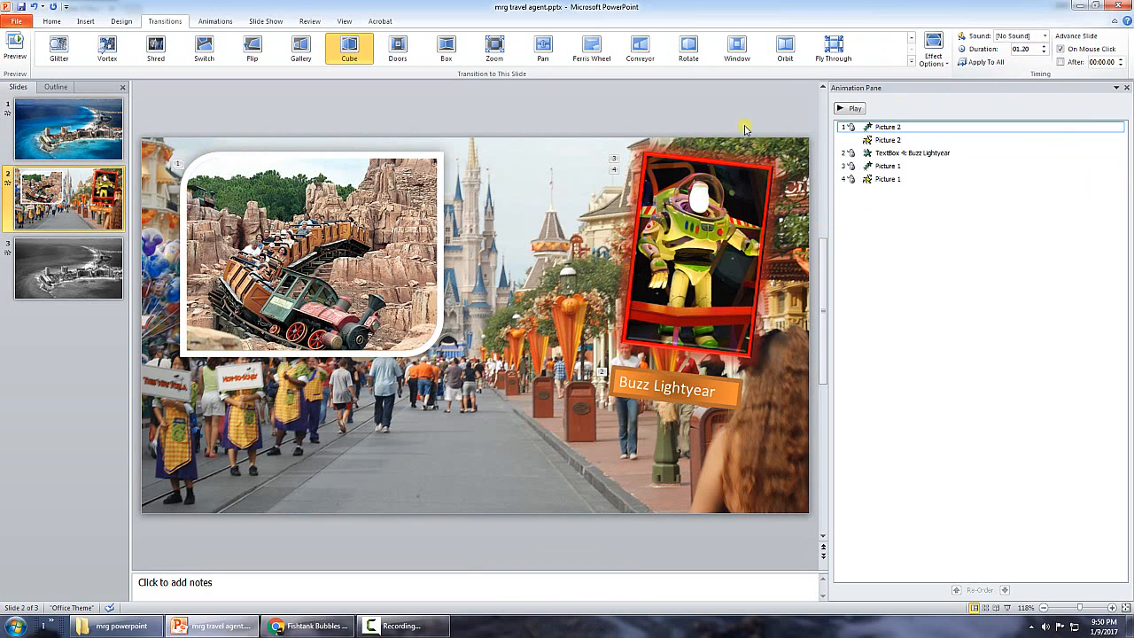
left_click(91, 146)
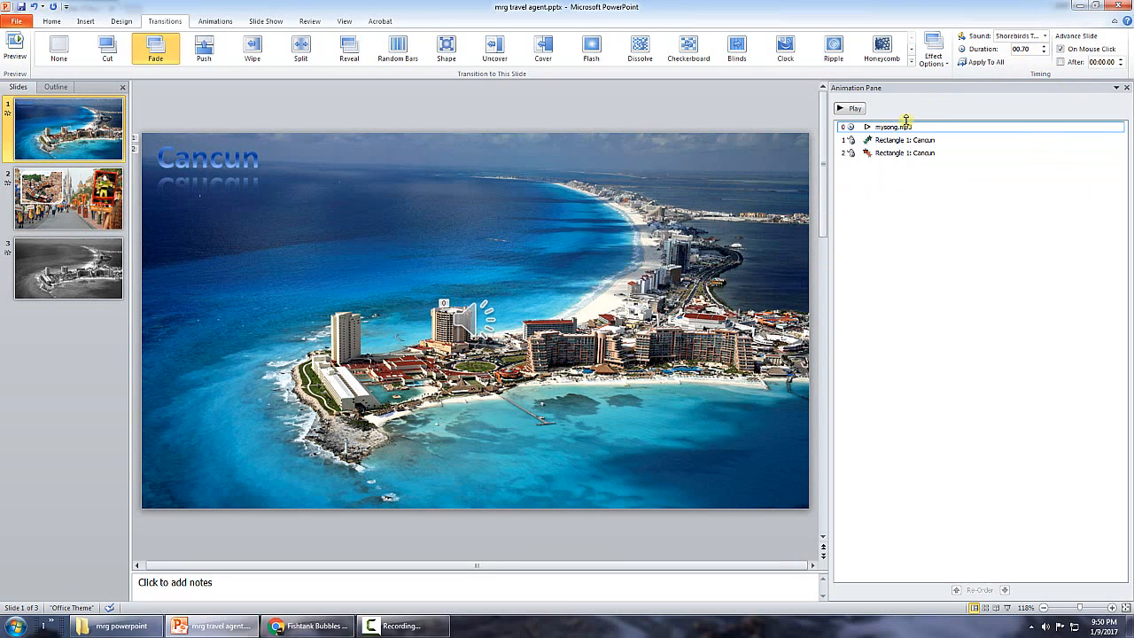
left_click(1043, 35)
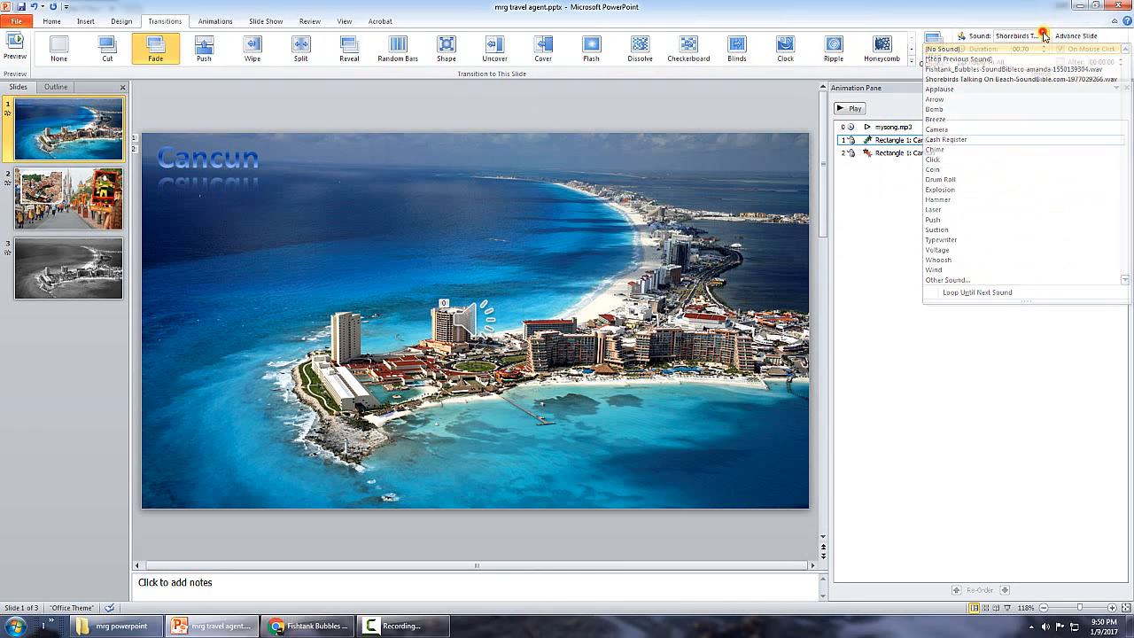
left_click(1045, 35)
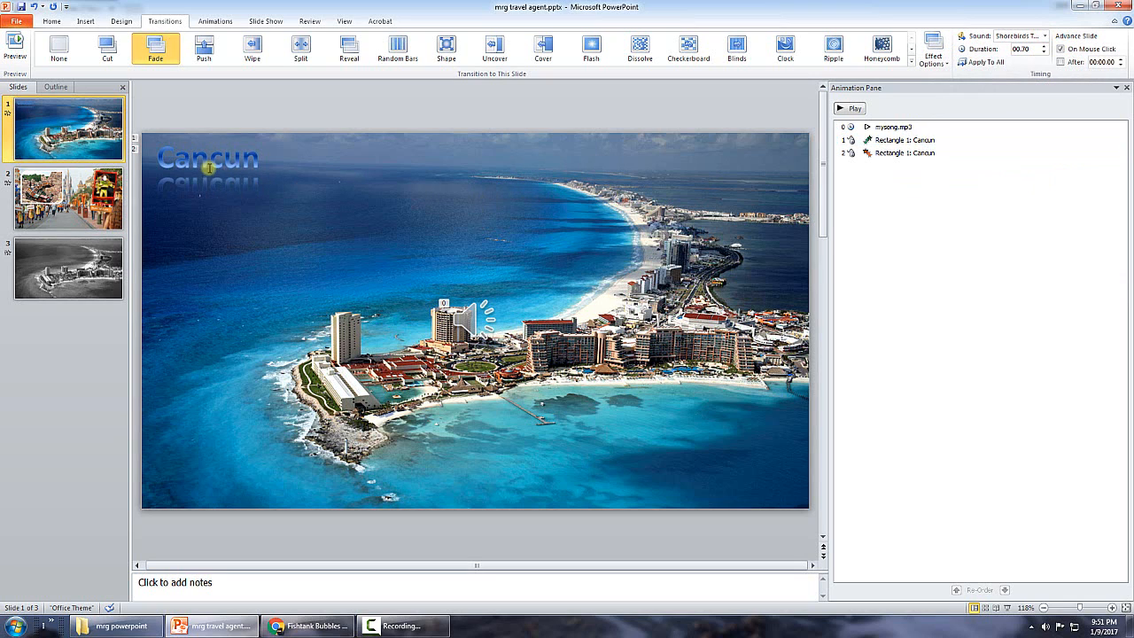
Add the file Fishtank_Bubbles-SoundBibleco-amanda-1550139304.wav as the sound of the Cancun title's Sink Down exit animation
left_click(898, 153)
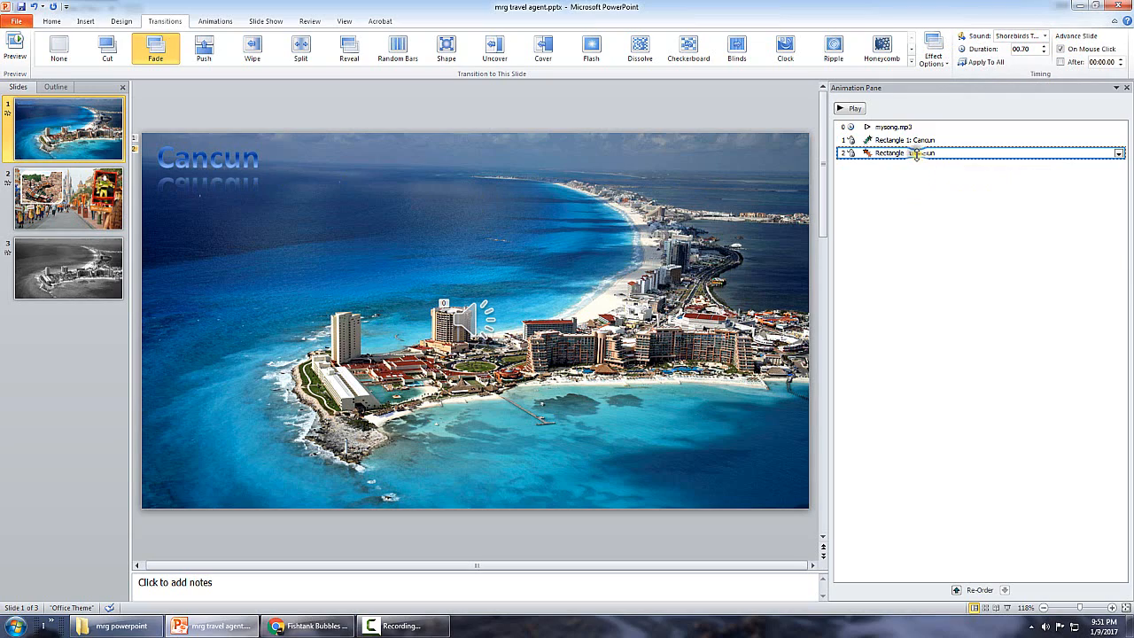
right_click(916, 154)
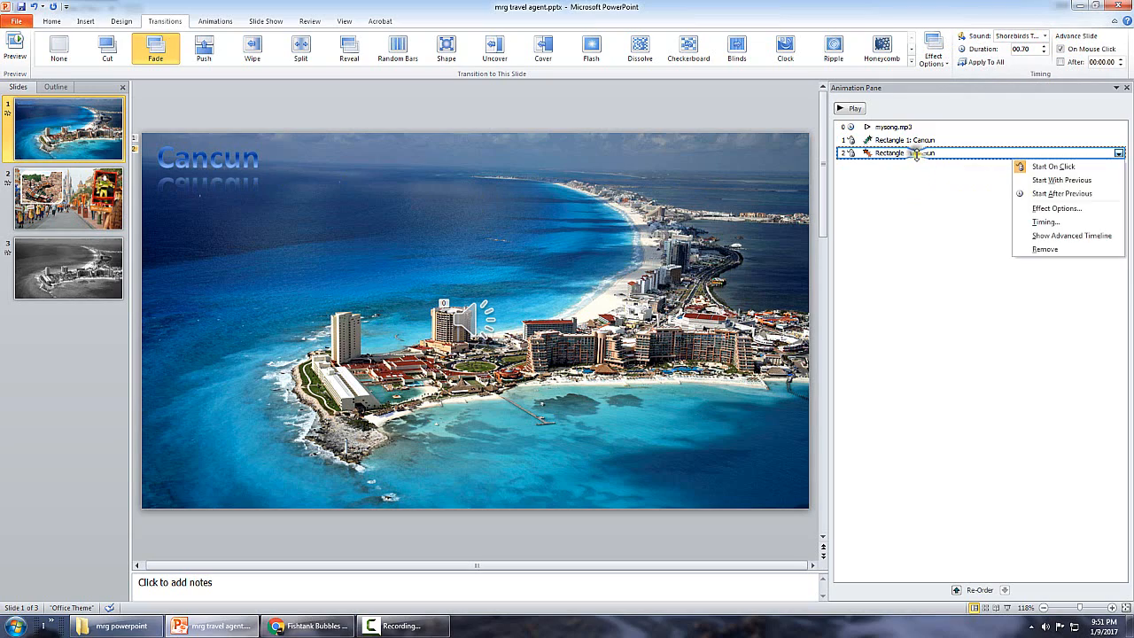
left_click(1052, 209)
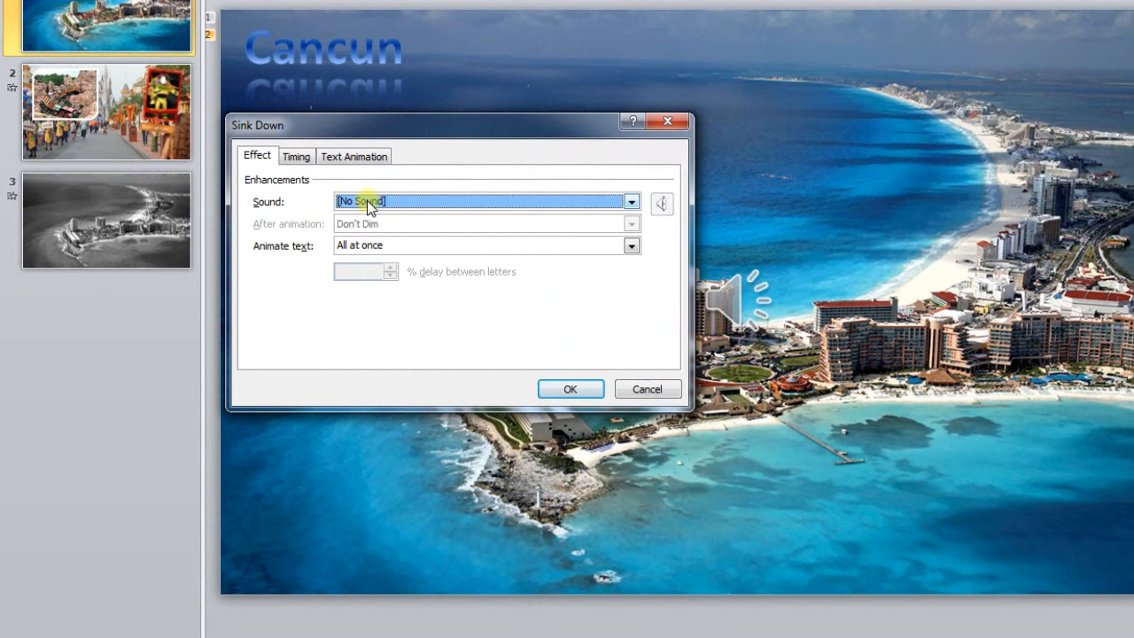
left_click(476, 202)
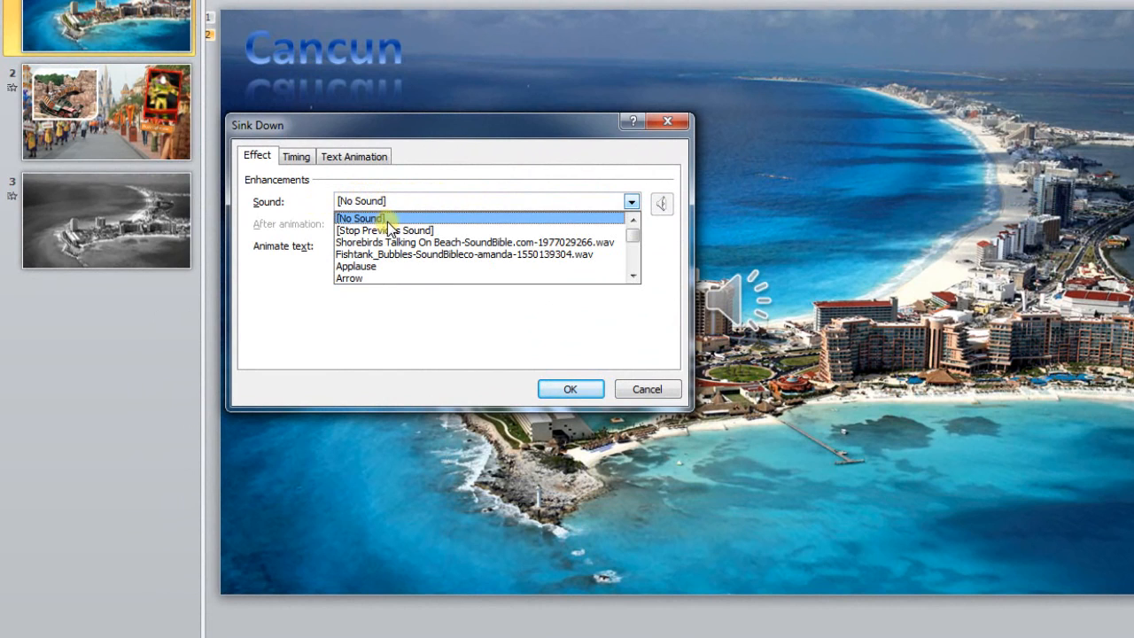
left_click_drag(631, 236, 634, 261)
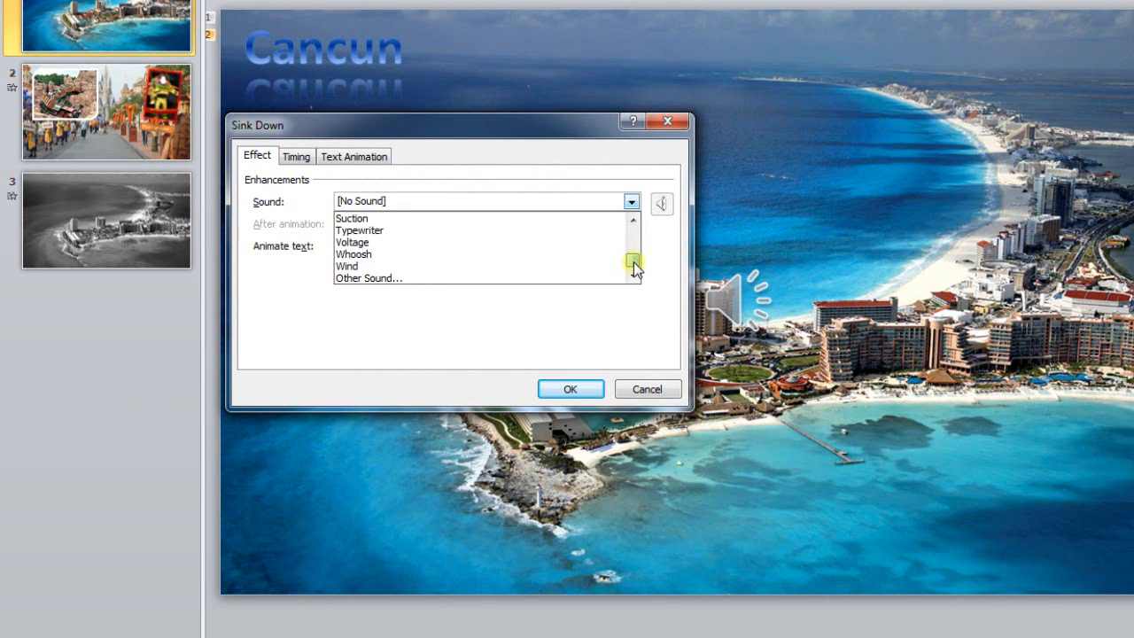
left_click(377, 278)
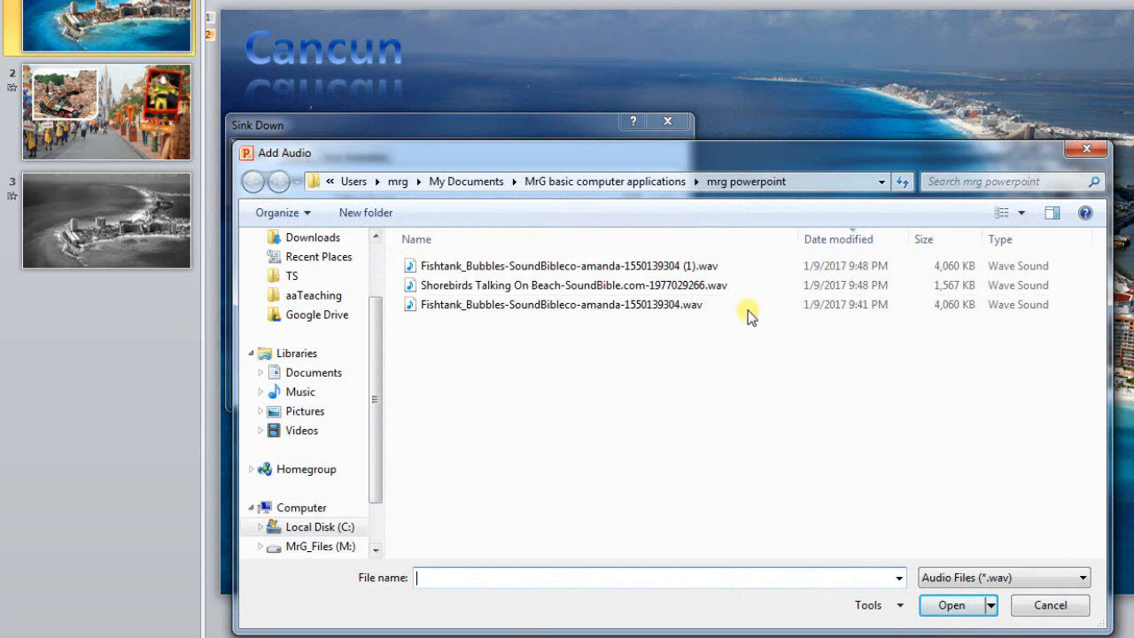
left_click(577, 305)
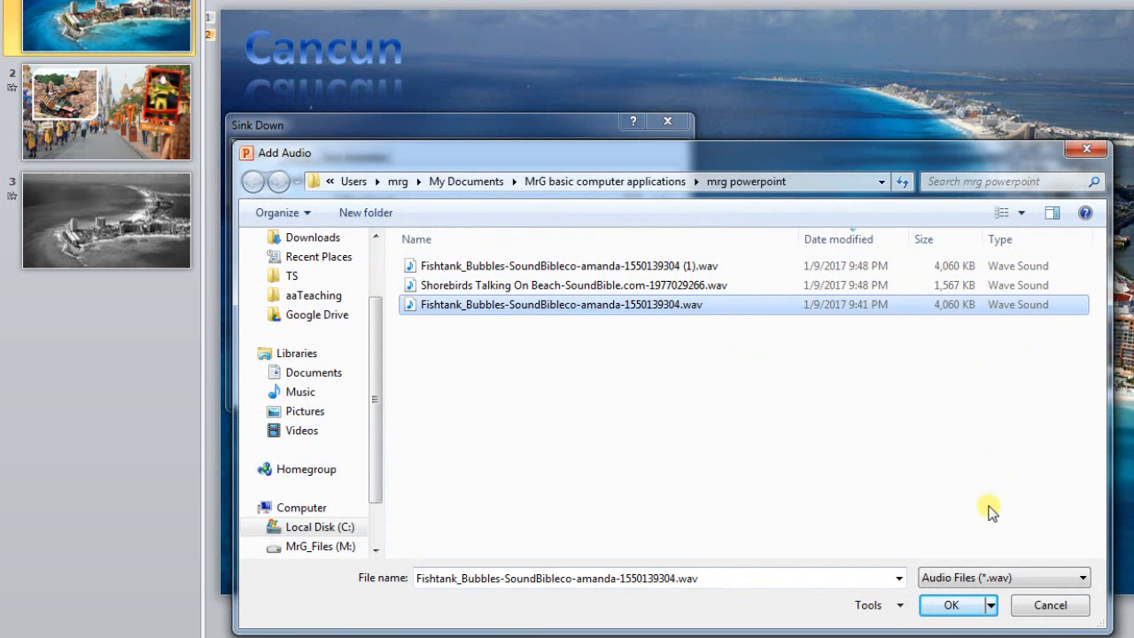
left_click(953, 605)
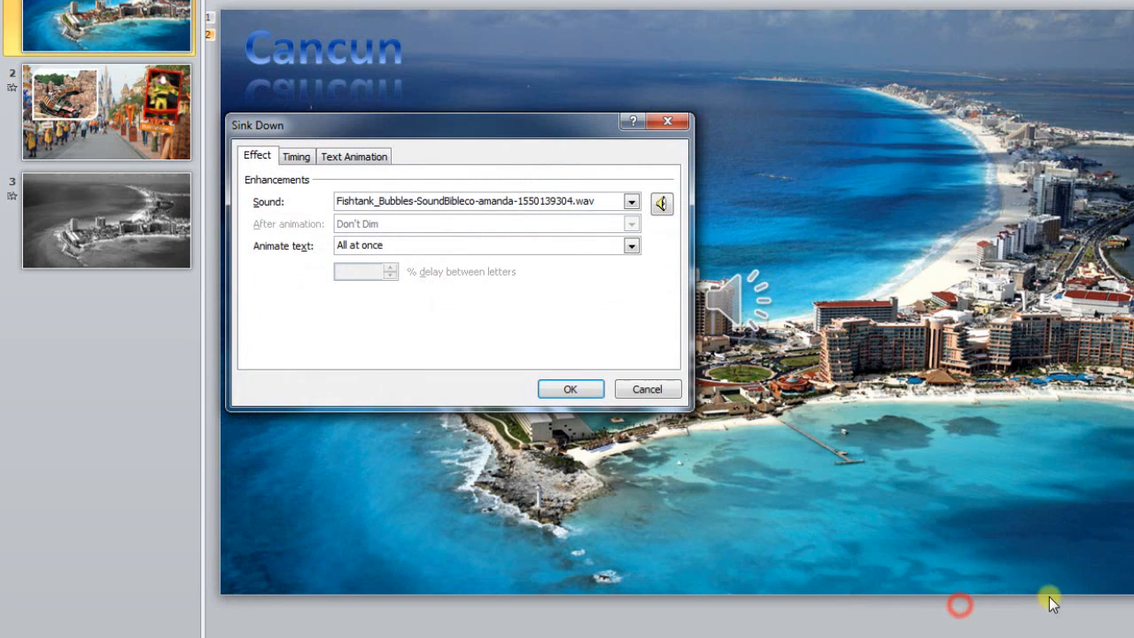
left_click(572, 390)
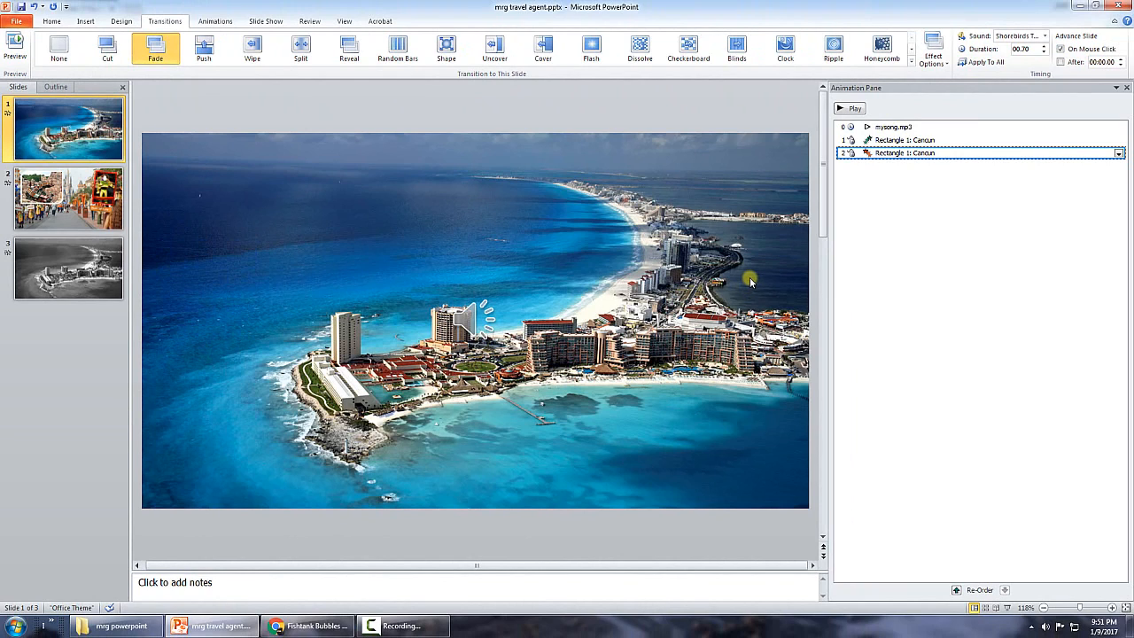
key("Escape")
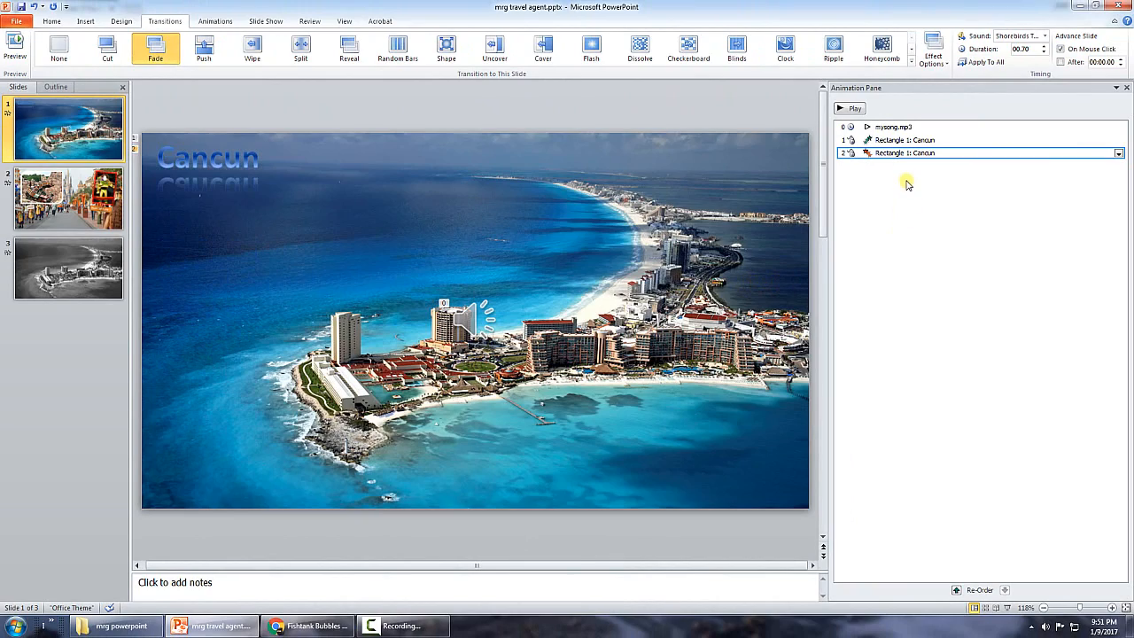
Play the slide show through the Cancun title's animations to check the exit sound, and return to editing
key("F5")
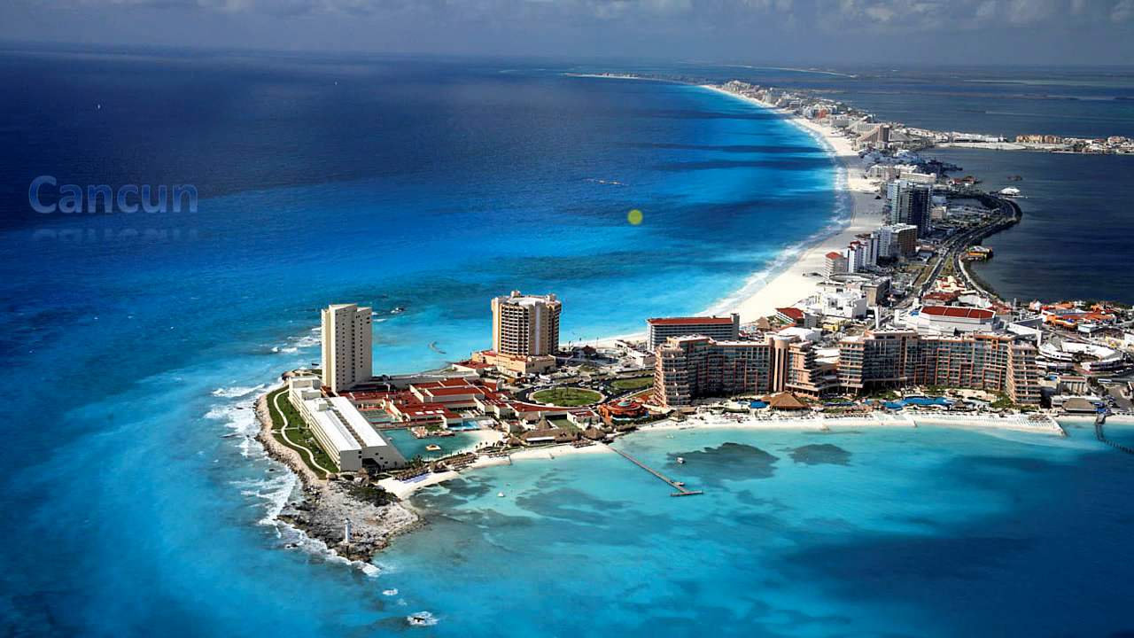
left_click(634, 216)
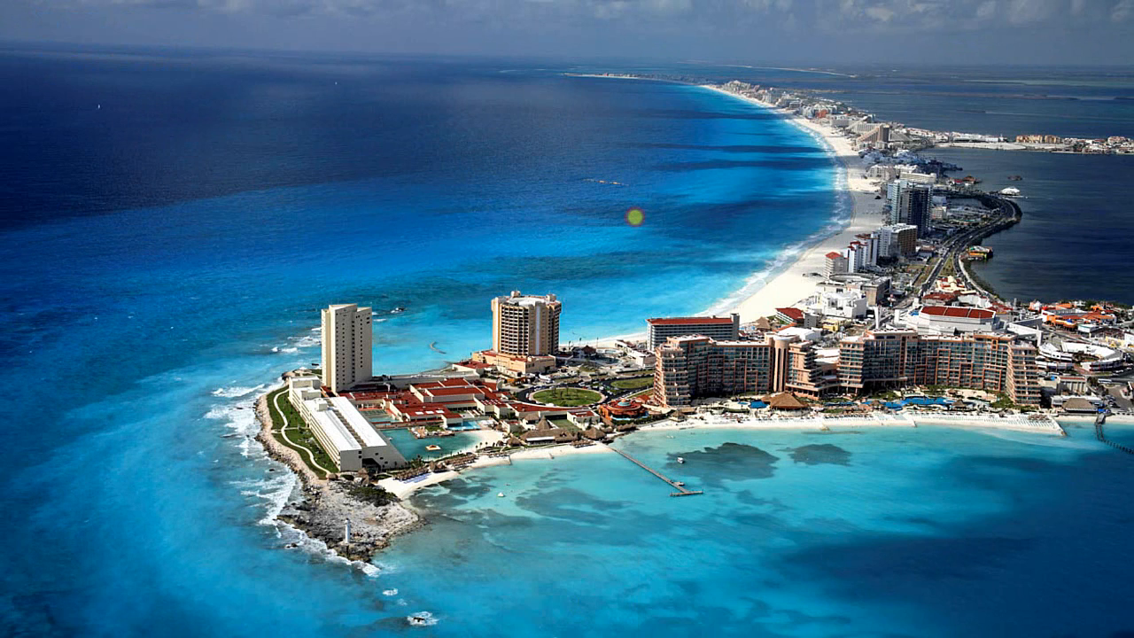
key("Escape")
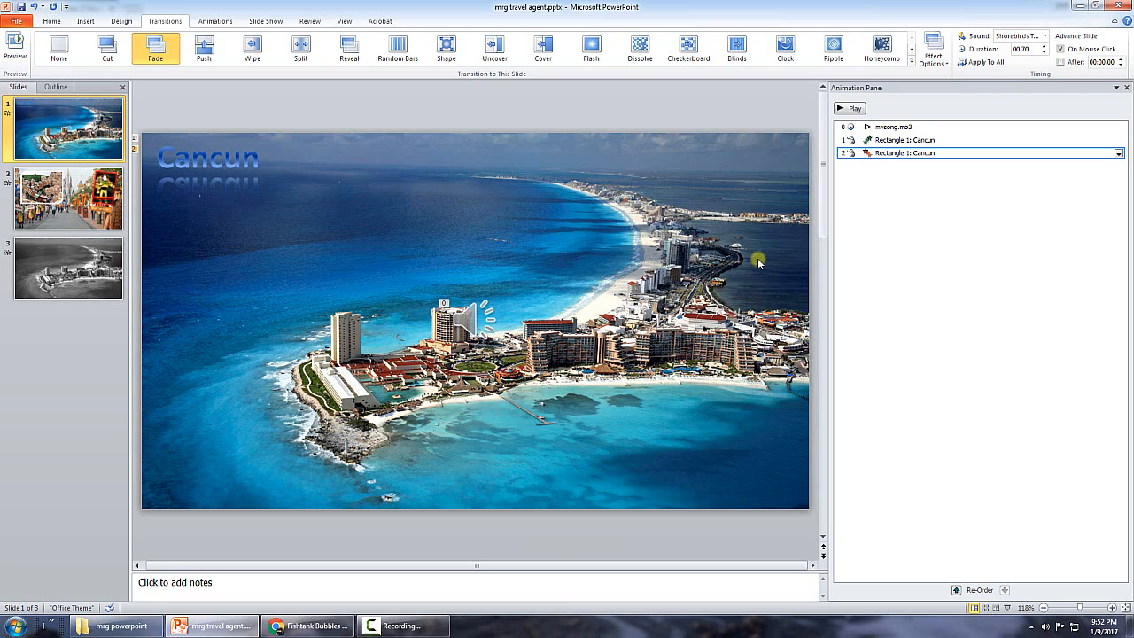
Lower the sound volume of the Cancun title's Sink Down animation to the bottom of its range without muting it
right_click(927, 152)
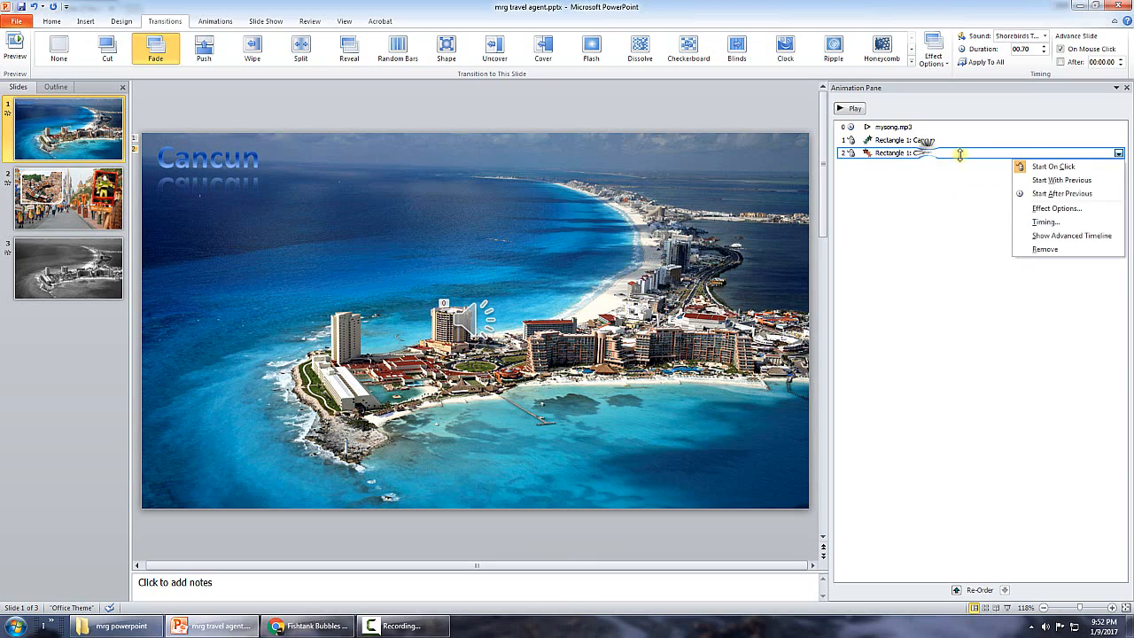
left_click(1056, 207)
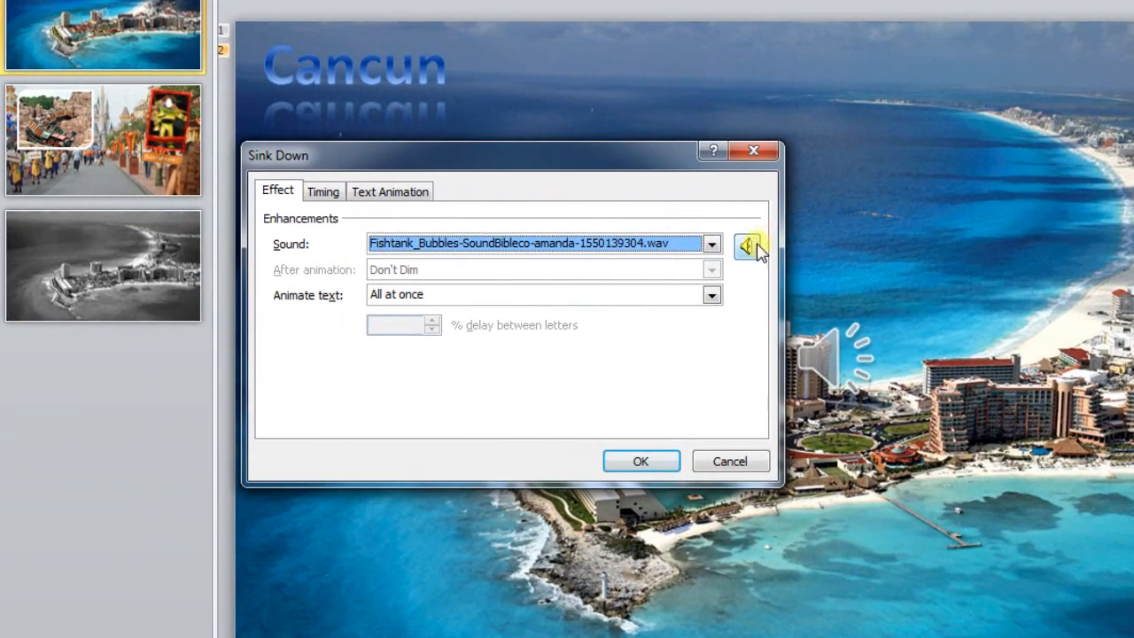
left_click(749, 246)
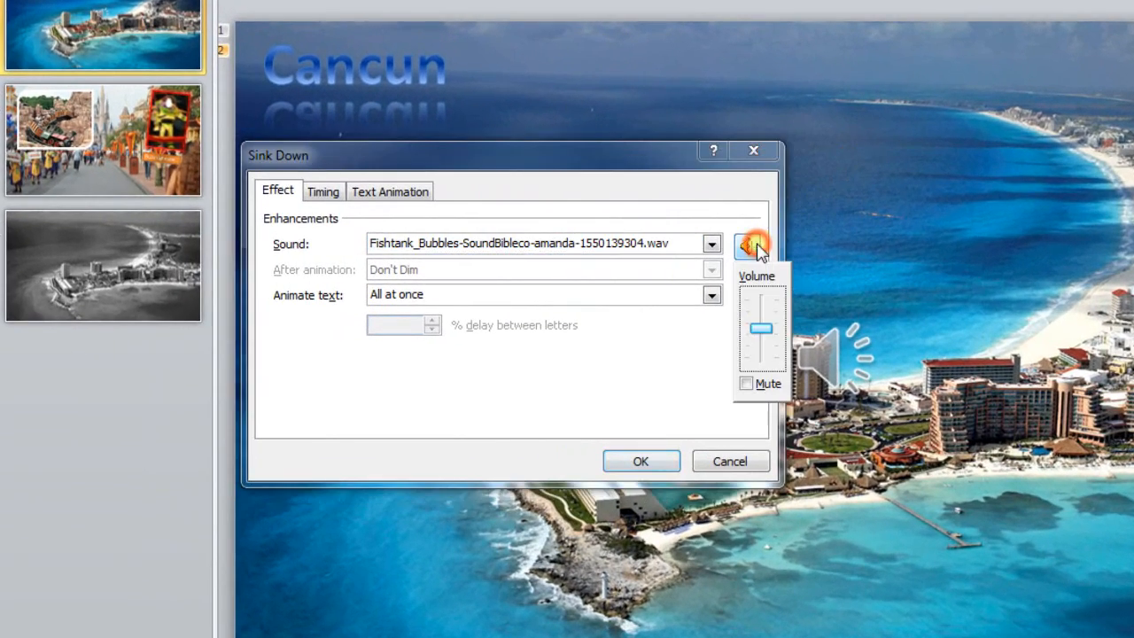
left_click_drag(767, 331, 767, 374)
left_click(762, 360)
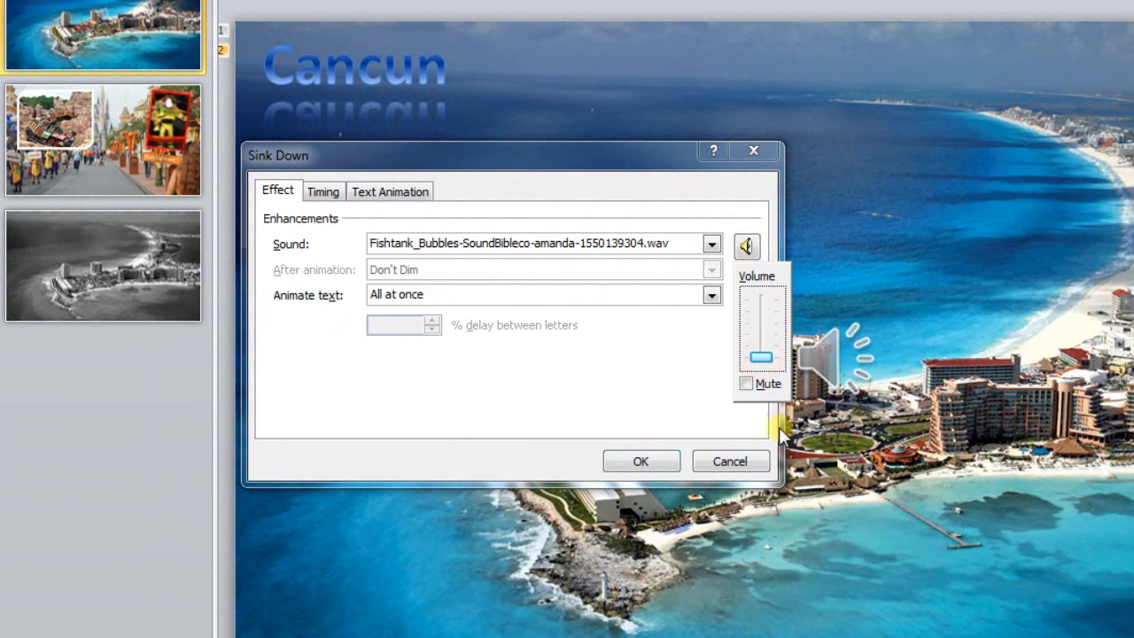
left_click(666, 454)
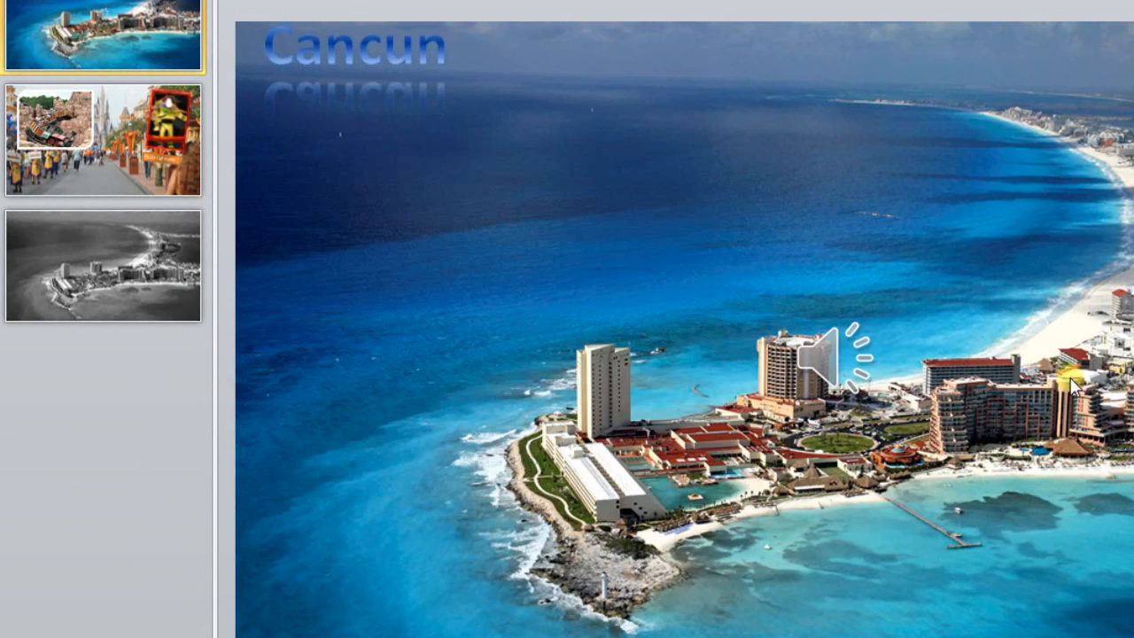
Replay the Cancun slide's animations in the slide show to check the lowered bubbles volume, and exit the show
key("F5")
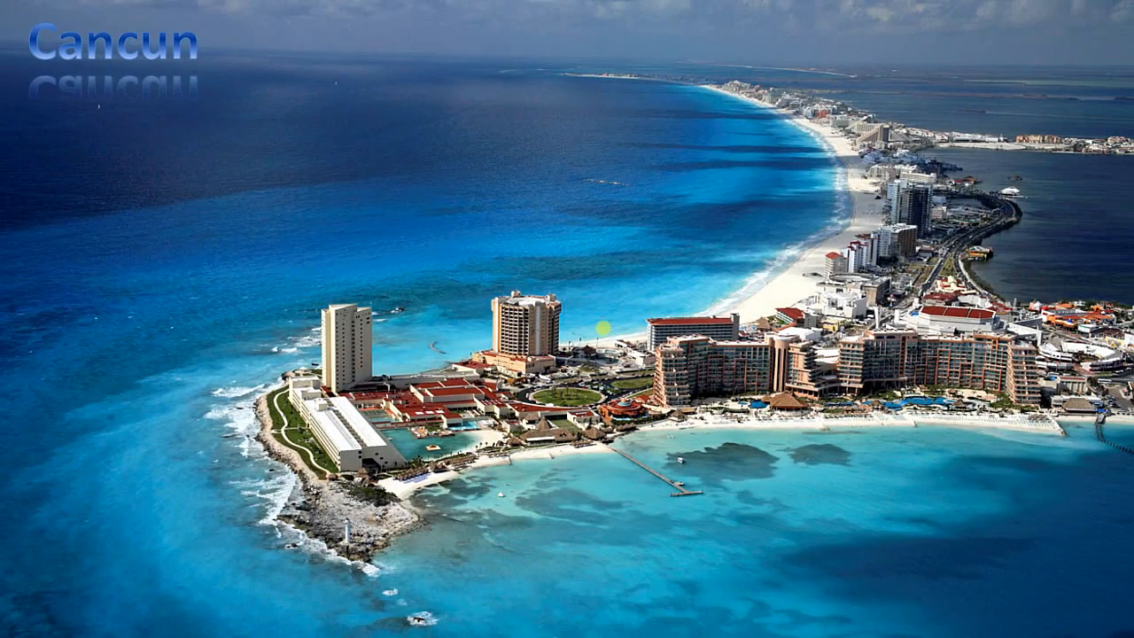
left_click(603, 327)
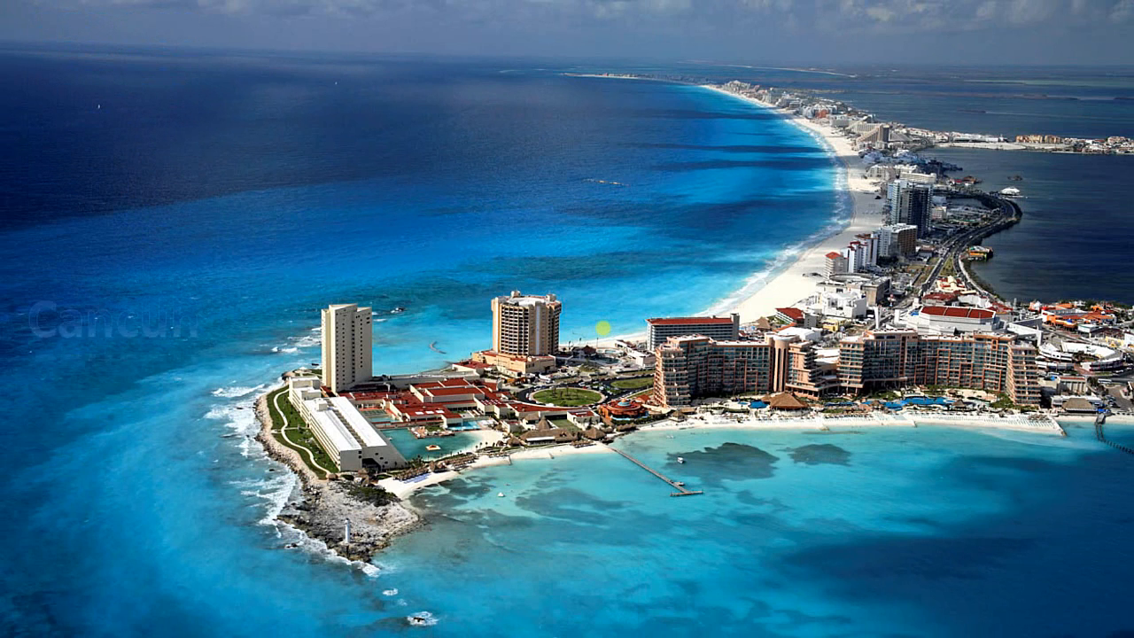
key("Escape")
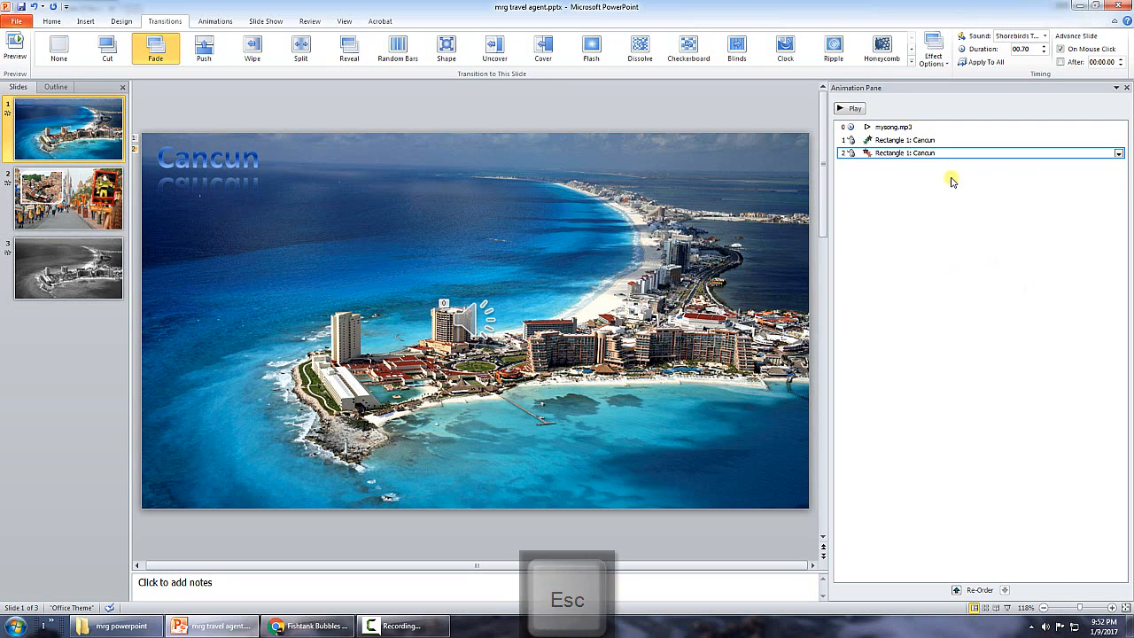
Fine-tune the Sink Down animation's bubbles volume, settling on a level close to the minimum, and apply it
left_click(1119, 153)
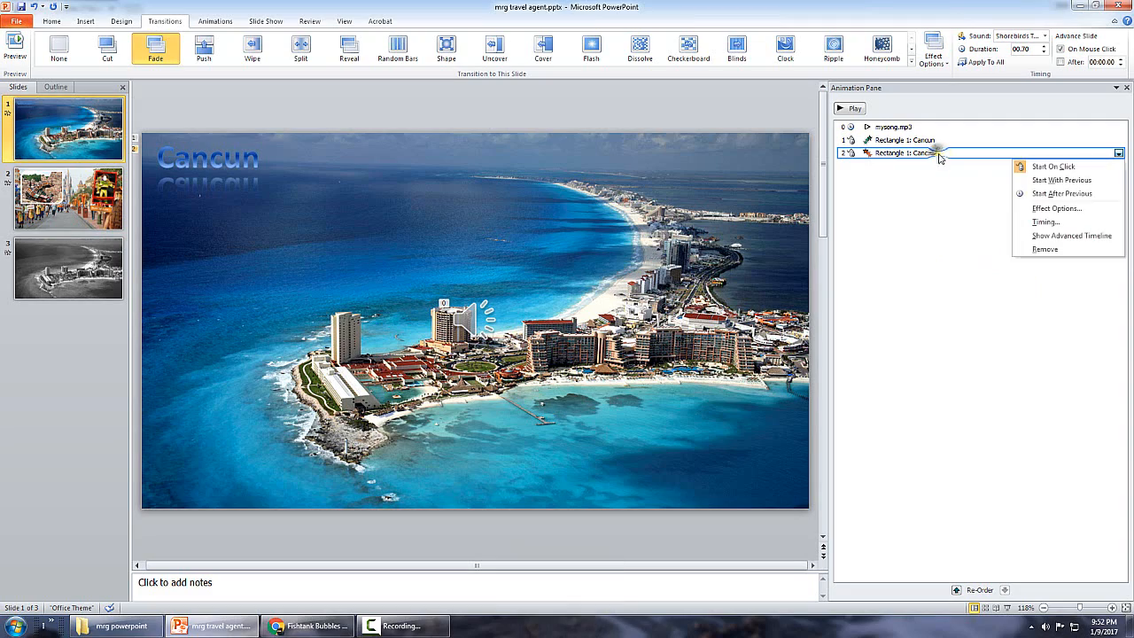
left_click(1045, 207)
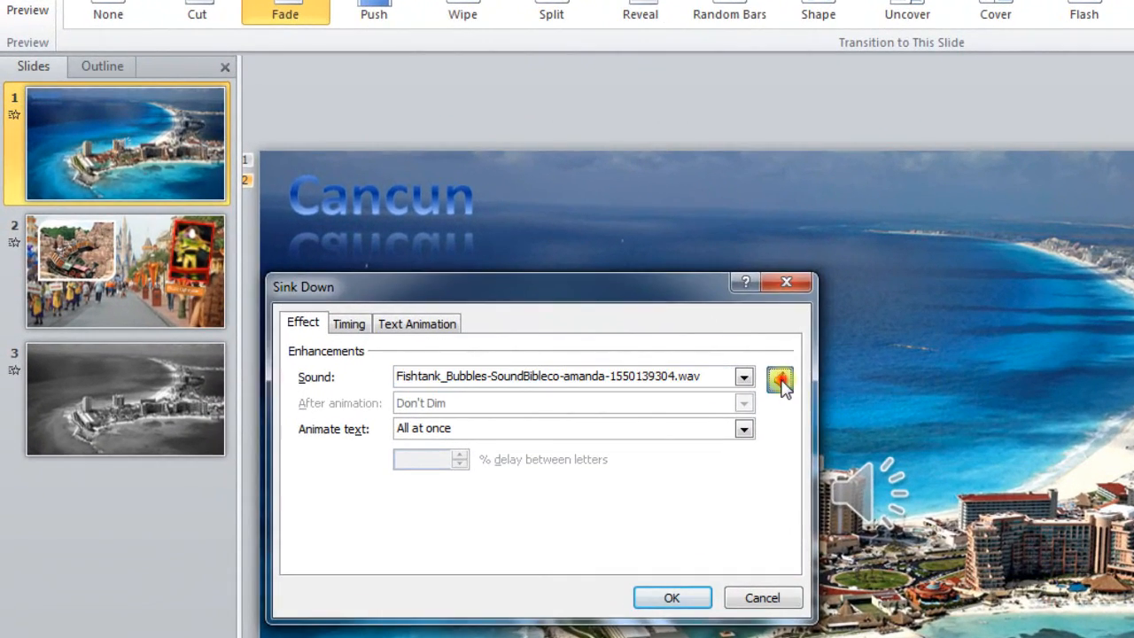
left_click(553, 301)
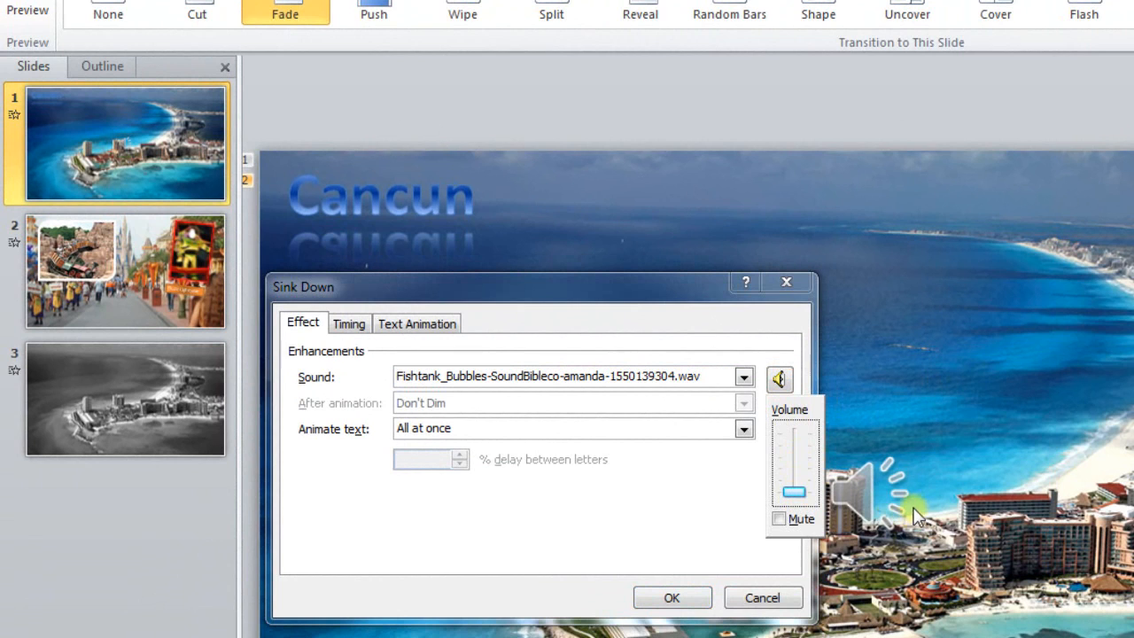
key("Up")
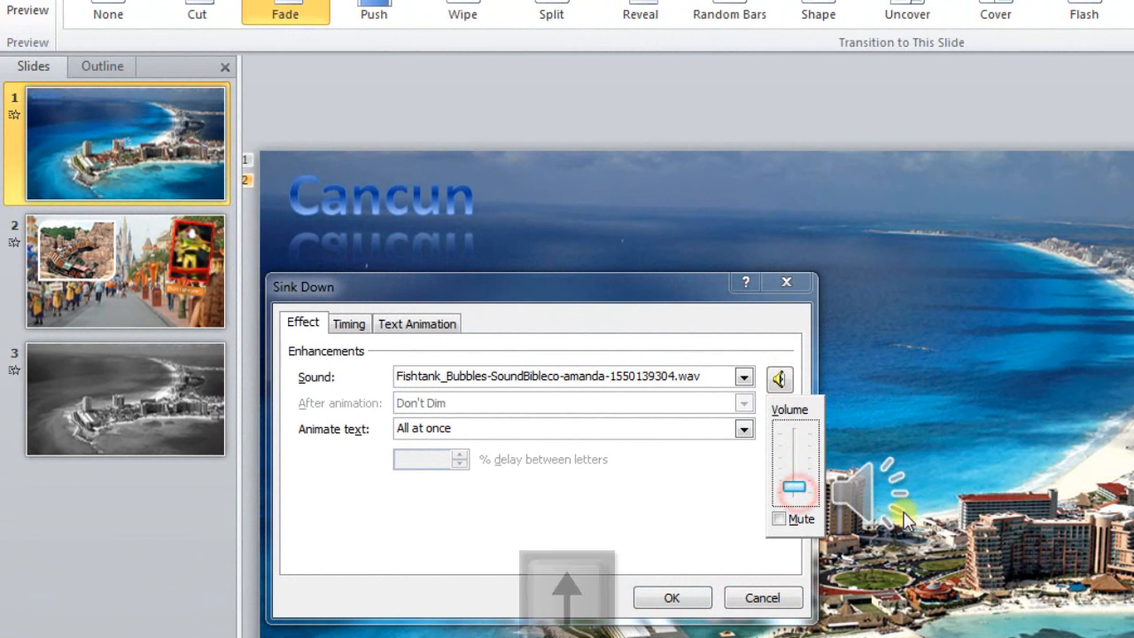
key("Down")
key("Up")
key("Up")
key("Up")
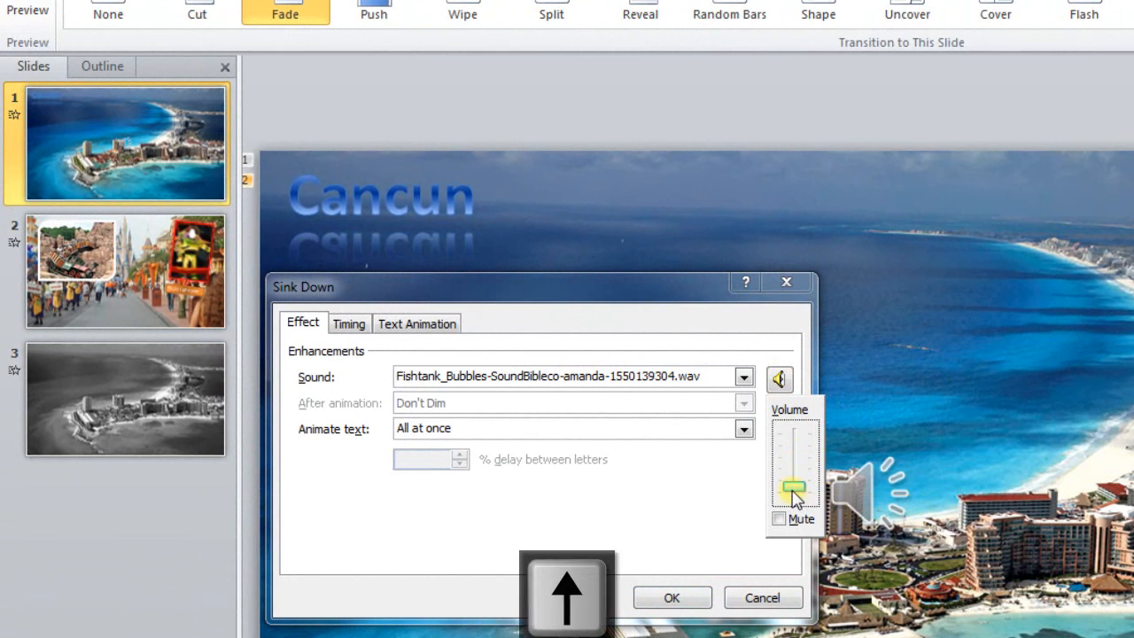
left_click_drag(793, 486, 793, 494)
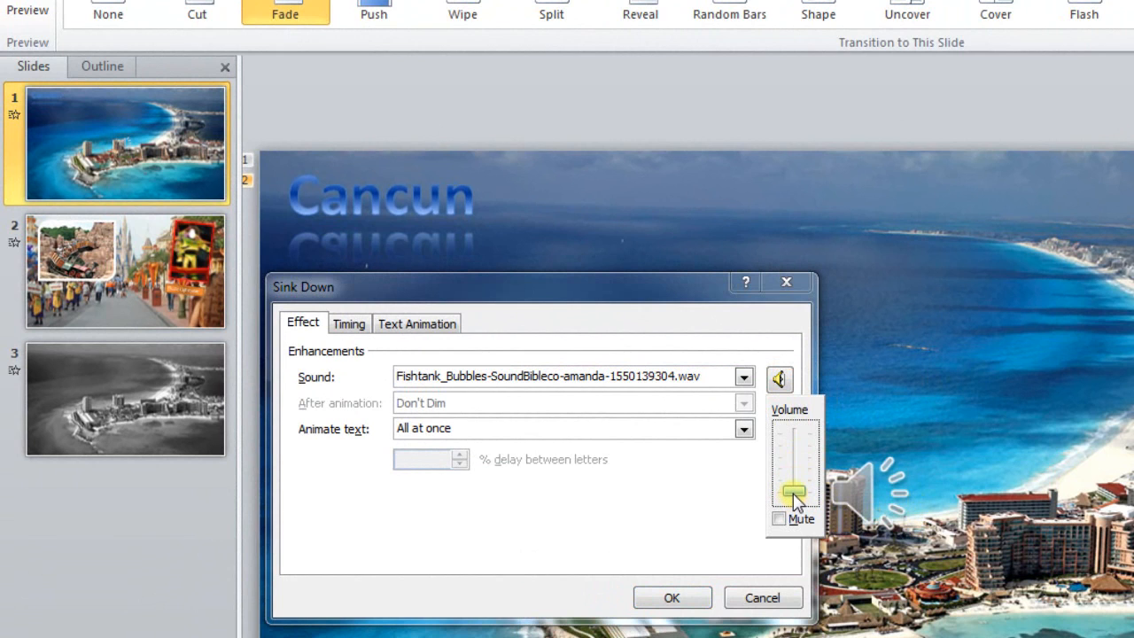
left_click(657, 519)
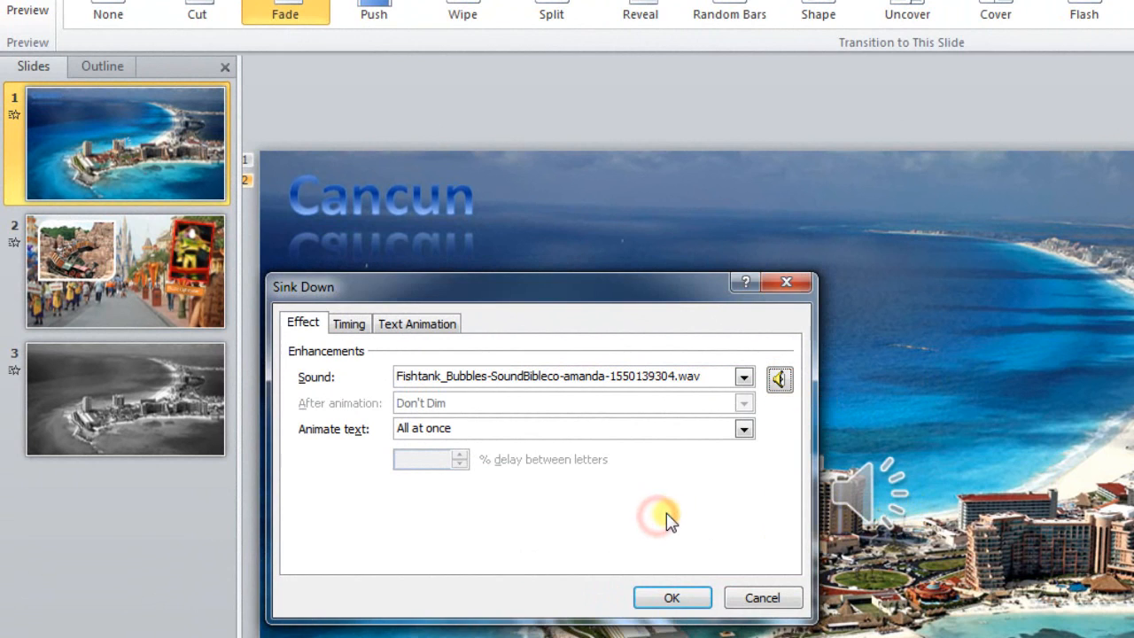
left_click(673, 599)
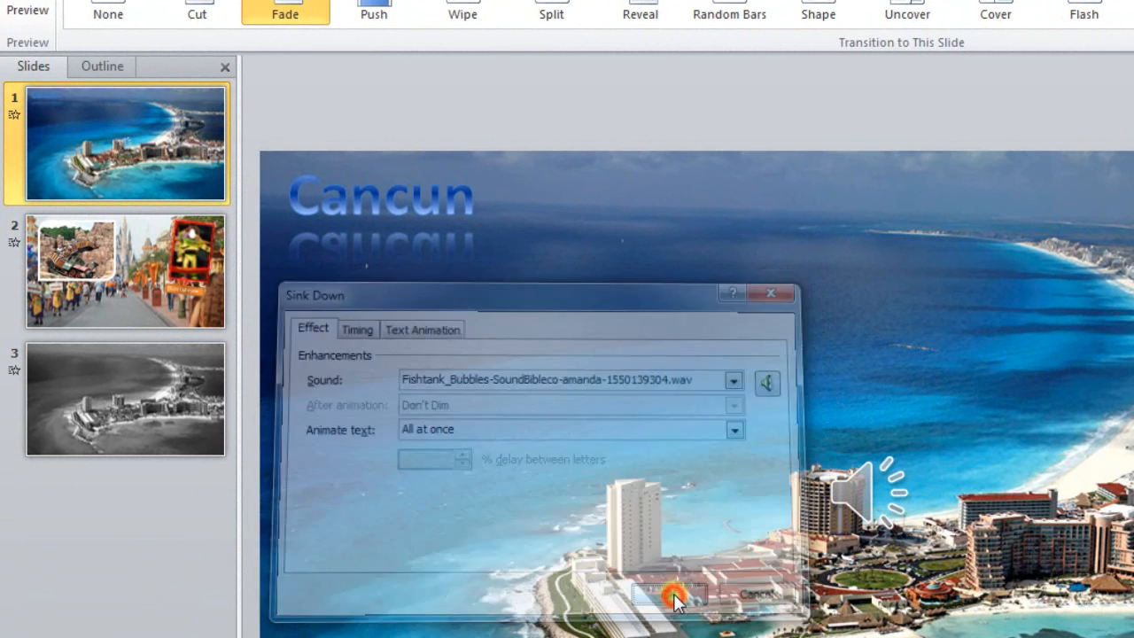
key("Escape")
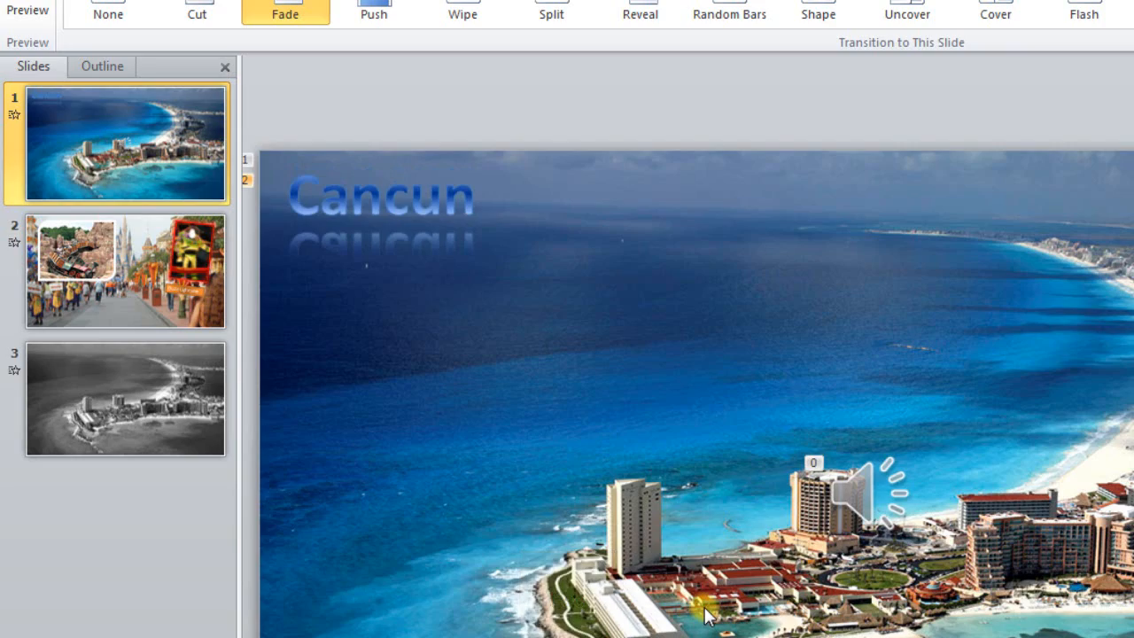
Run the slide show on the Cancun slide again to check the adjusted bubbles sound, and exit it
key("F5")
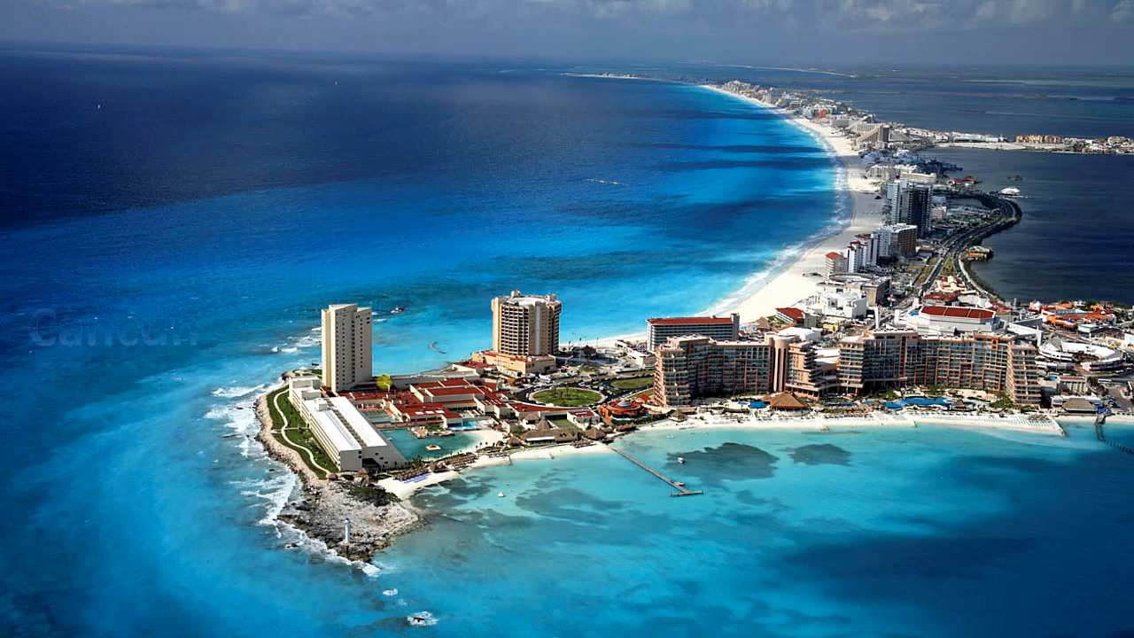
key("Escape")
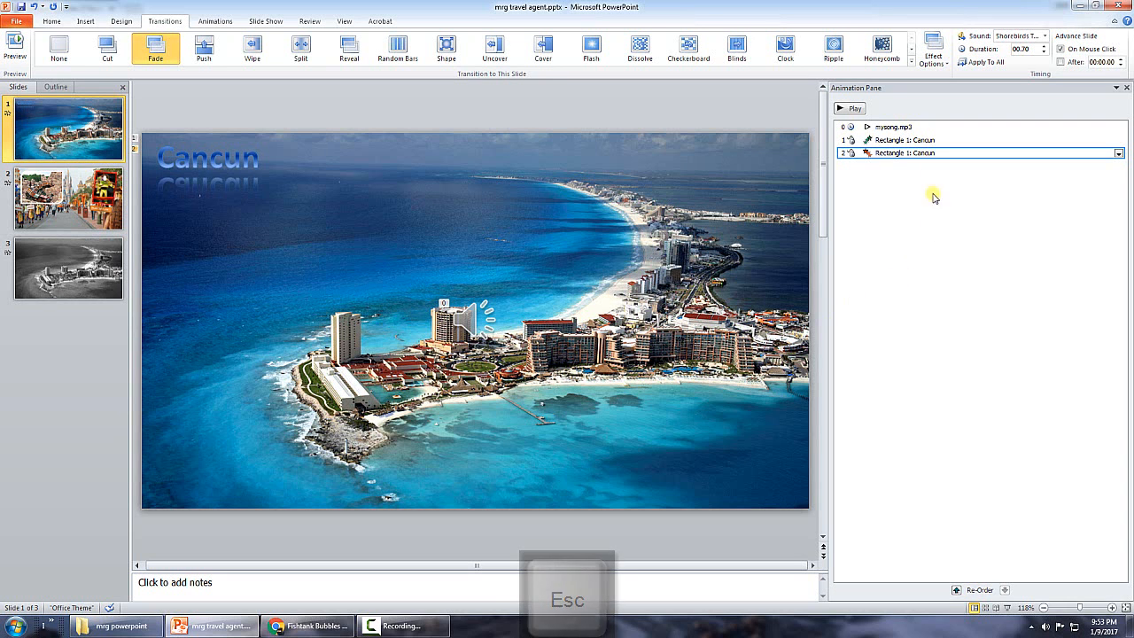
Remove the bubbles sound from the Cancun title's Sink Down animation by setting its sound to [No Sound]
right_click(923, 152)
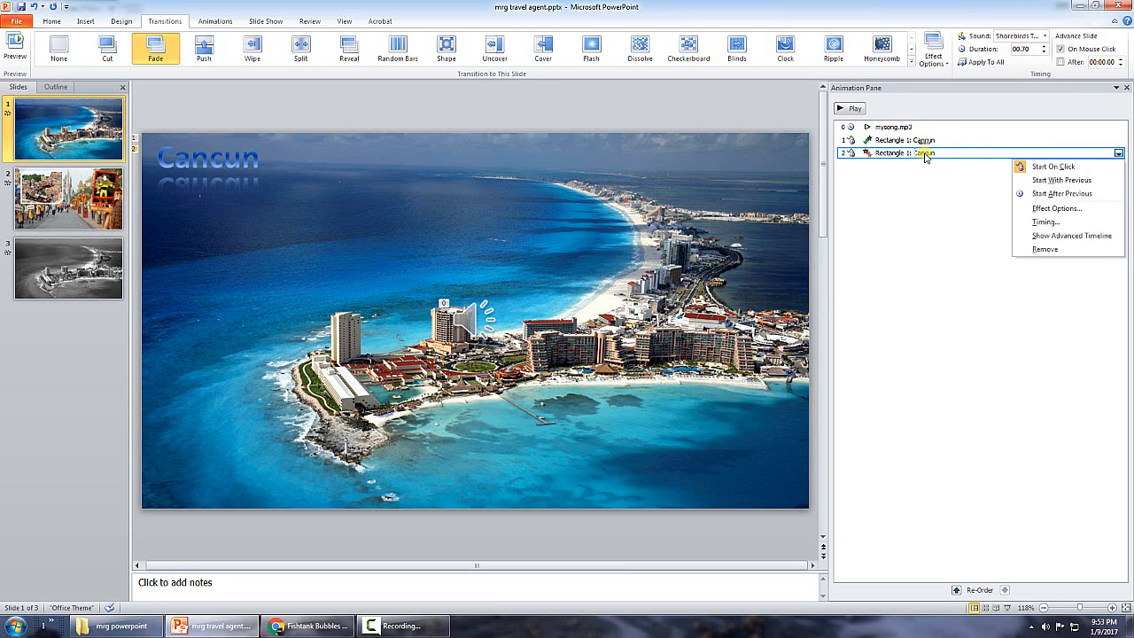
left_click(1043, 207)
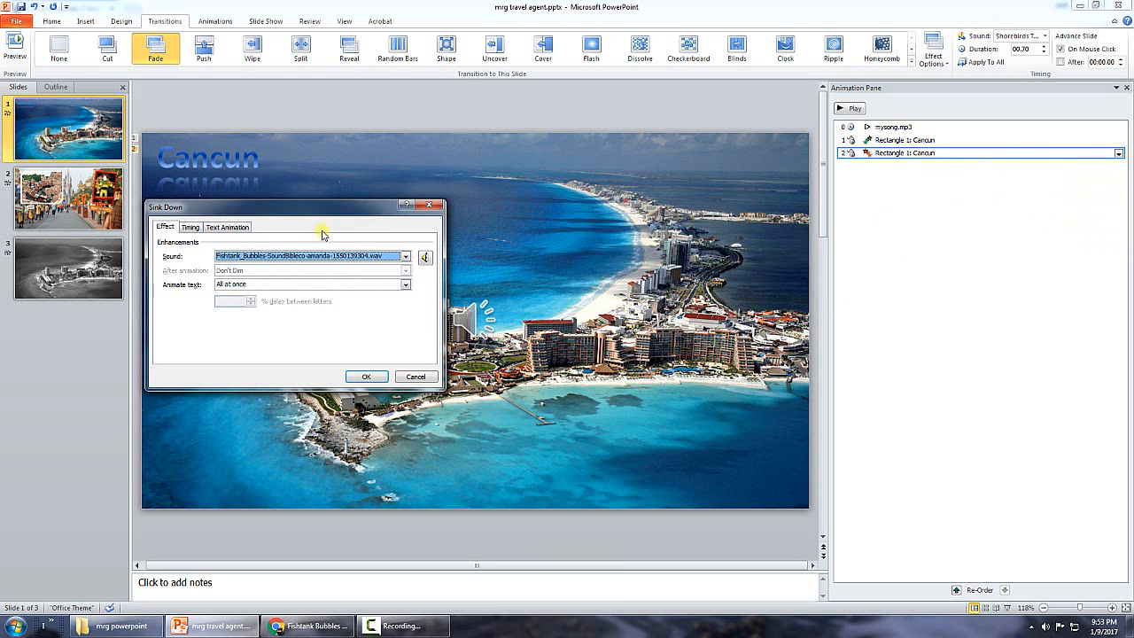
left_click(407, 256)
scroll(404, 278, "up", 2)
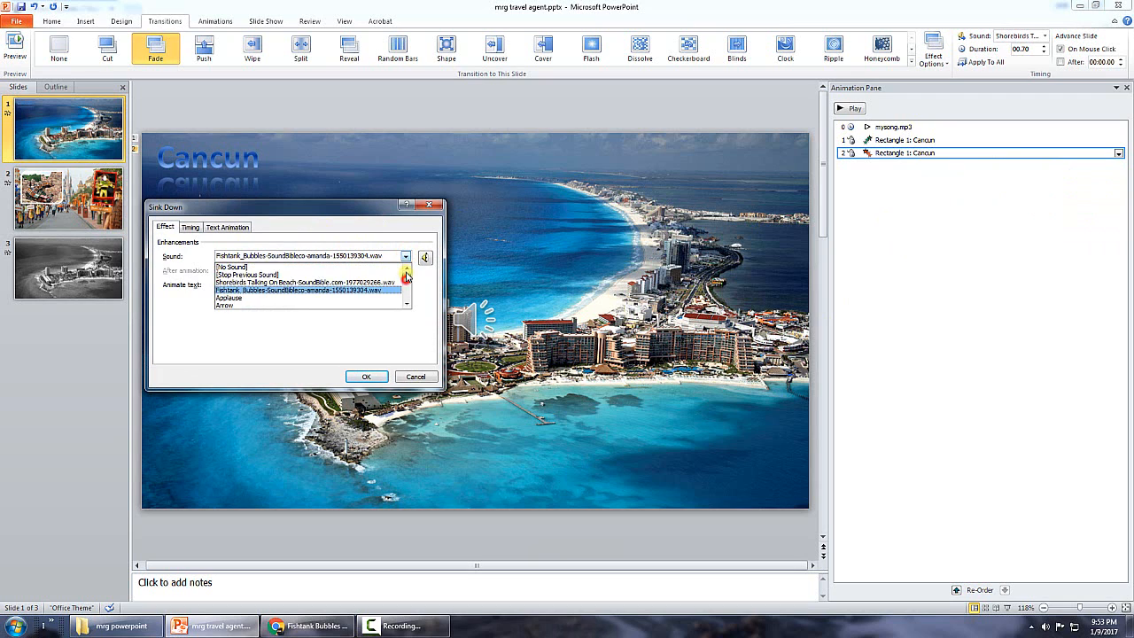
left_click(263, 267)
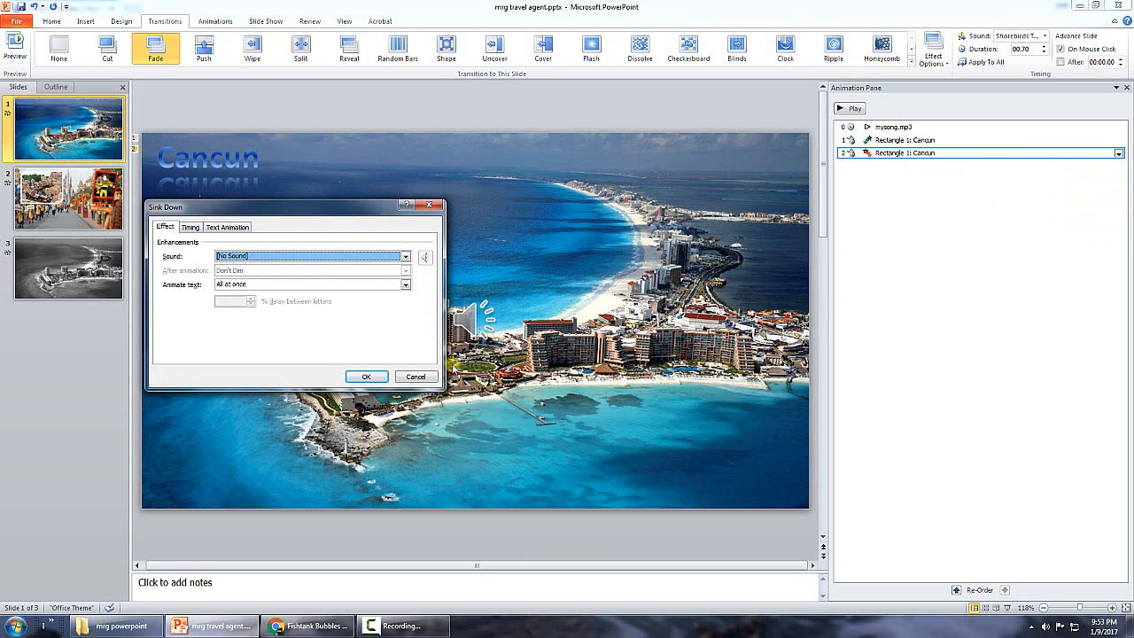
left_click(369, 378)
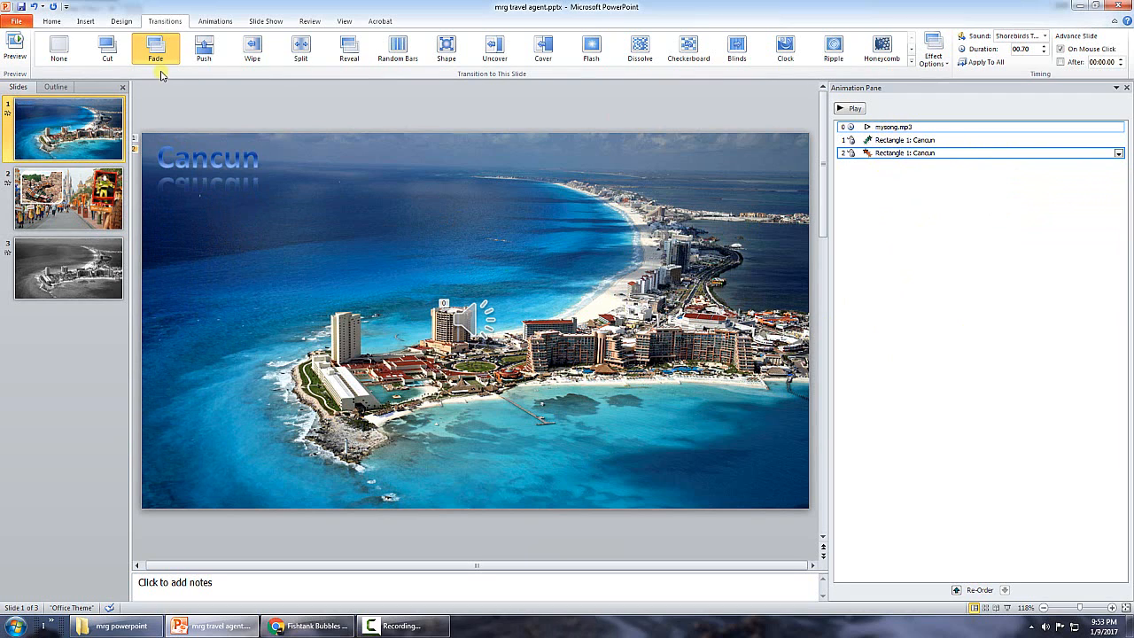
Insert the audio file Fishtank_Bubbles-SoundBibleco-amanda-1550139304.mp3 on the Cancun slide and move its icon up and right, clear of the existing audio icon
left_click(85, 23)
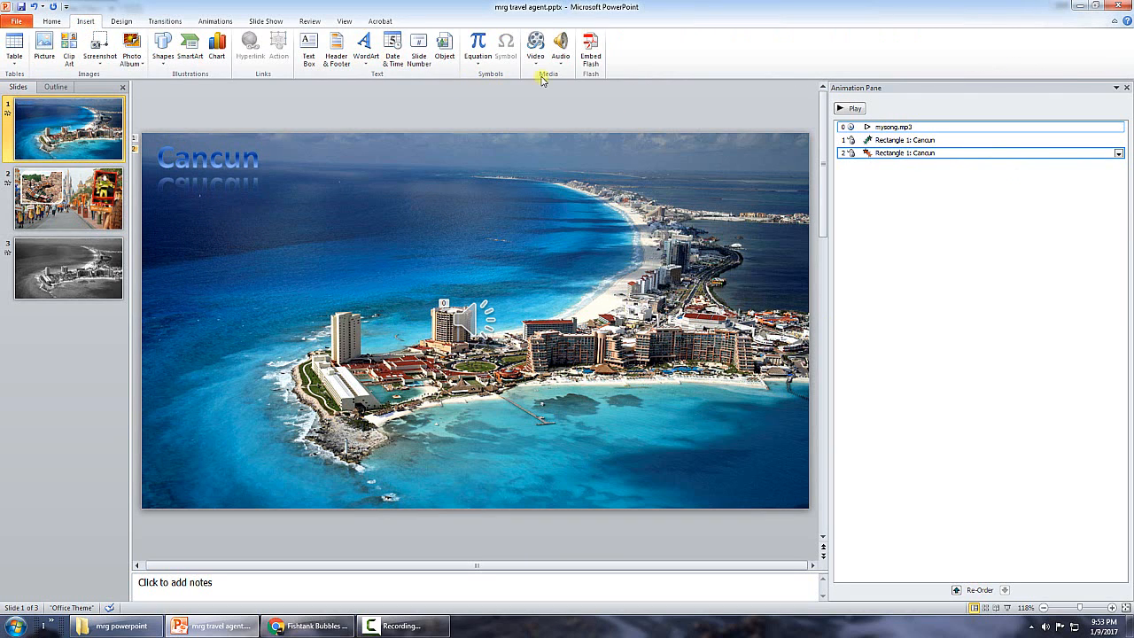
left_click(559, 48)
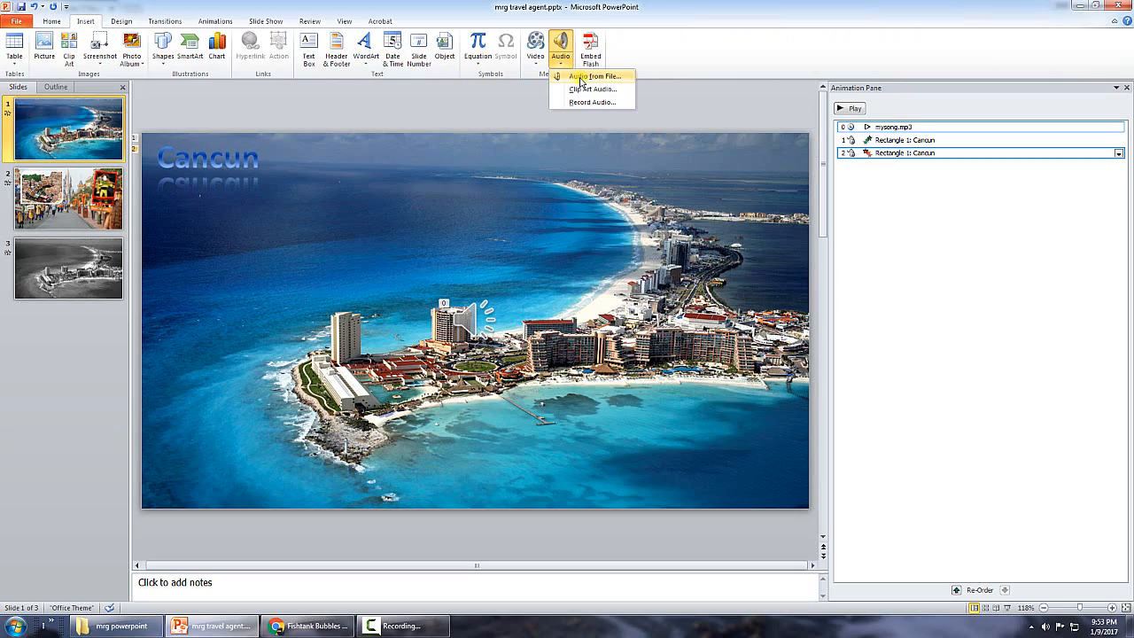
left_click(580, 78)
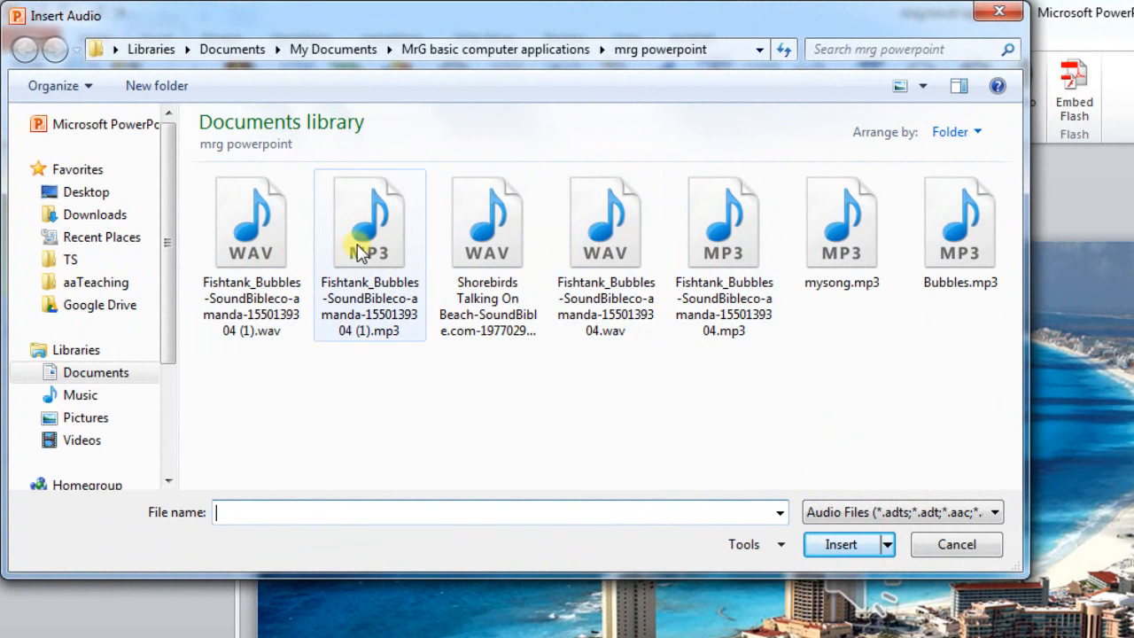
left_click(702, 251)
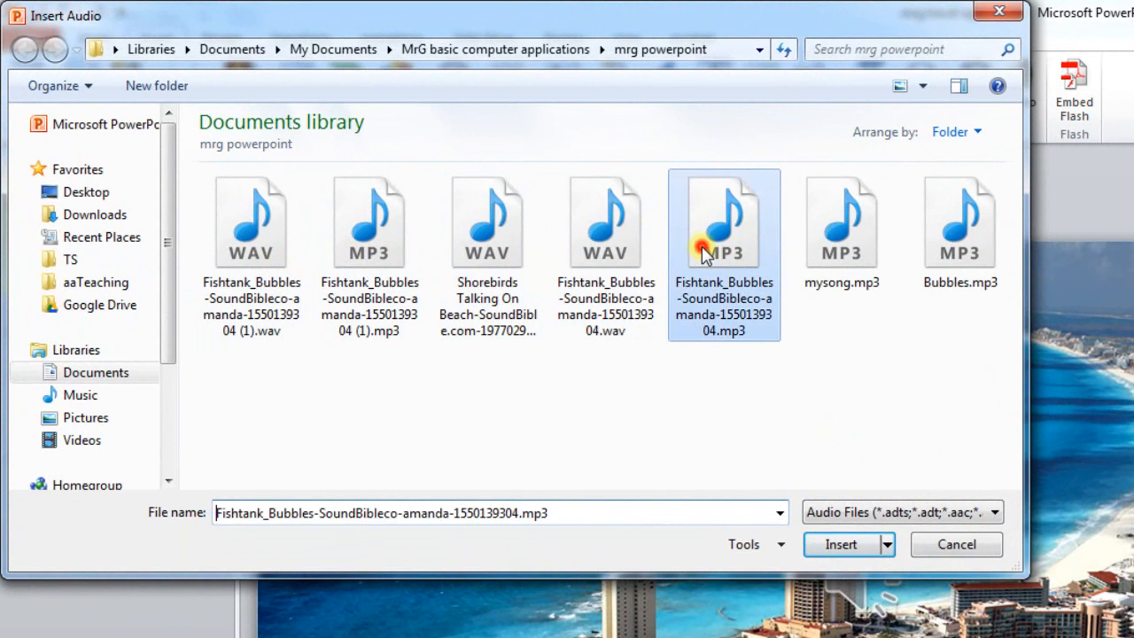
left_click(846, 545)
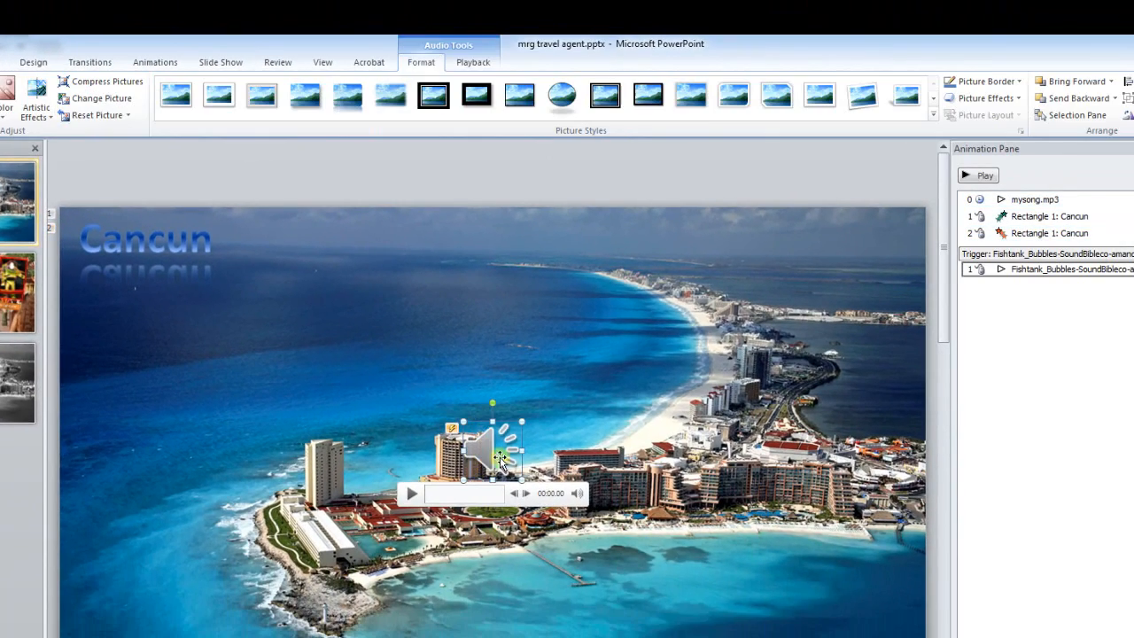
left_click_drag(485, 453, 622, 351)
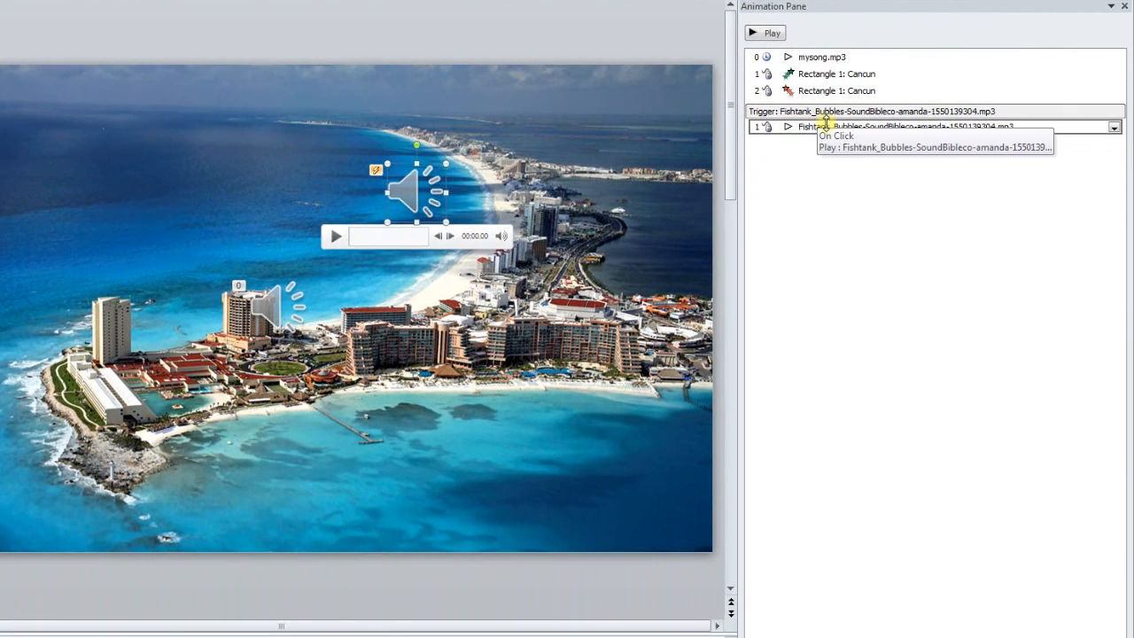
Change the bubbles audio's trigger so that it animates as part of the click sequence
right_click(1032, 268)
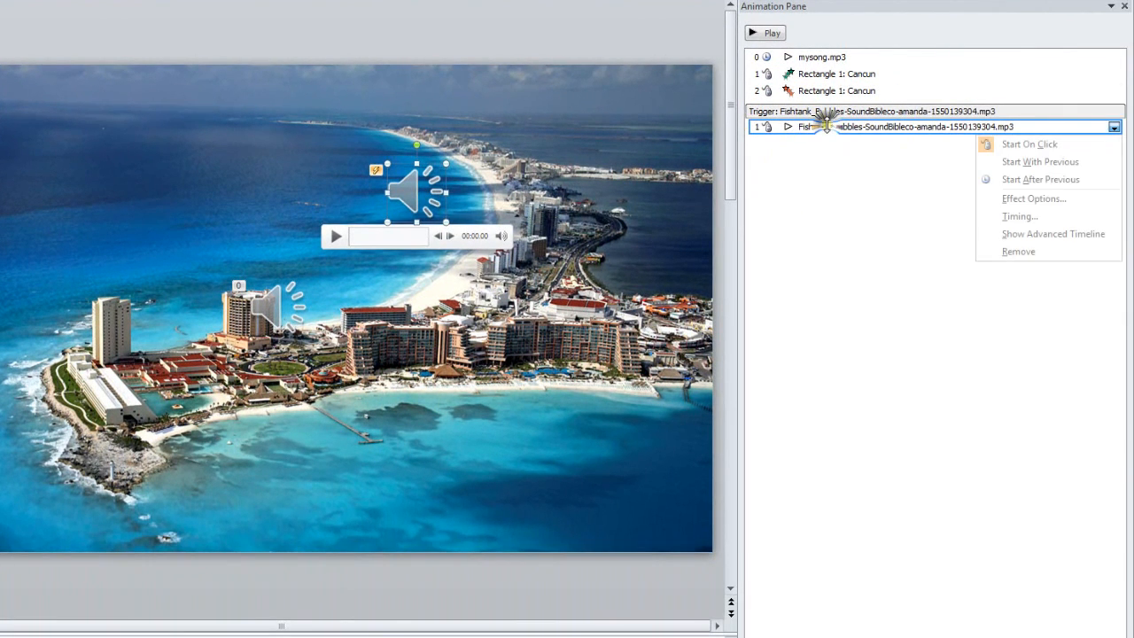
left_click(1011, 199)
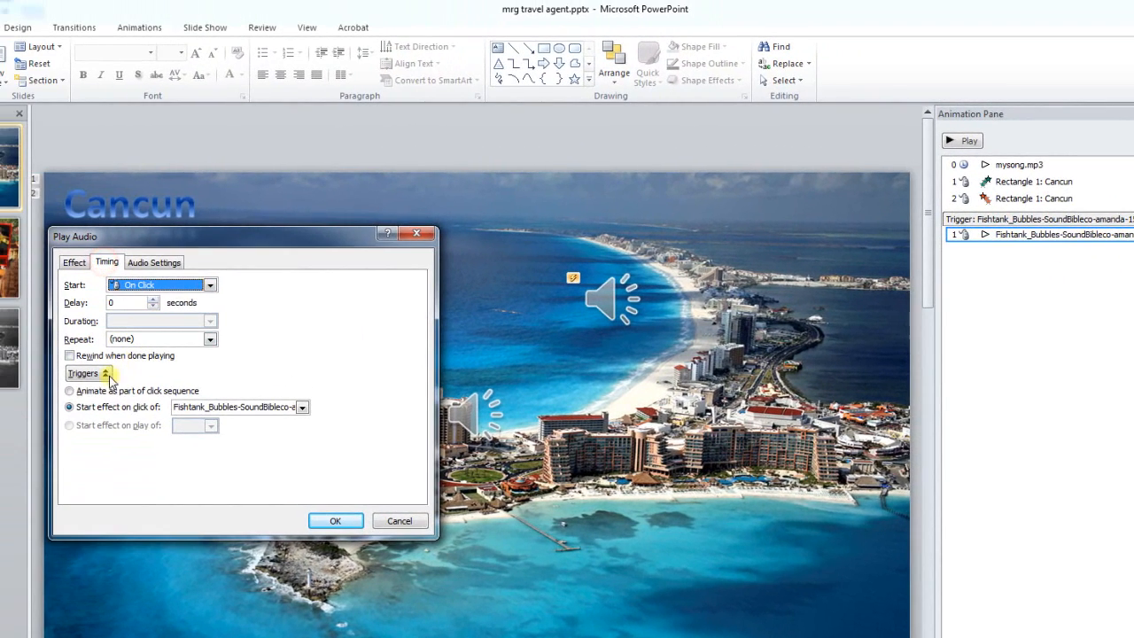
left_click(70, 392)
left_click(335, 520)
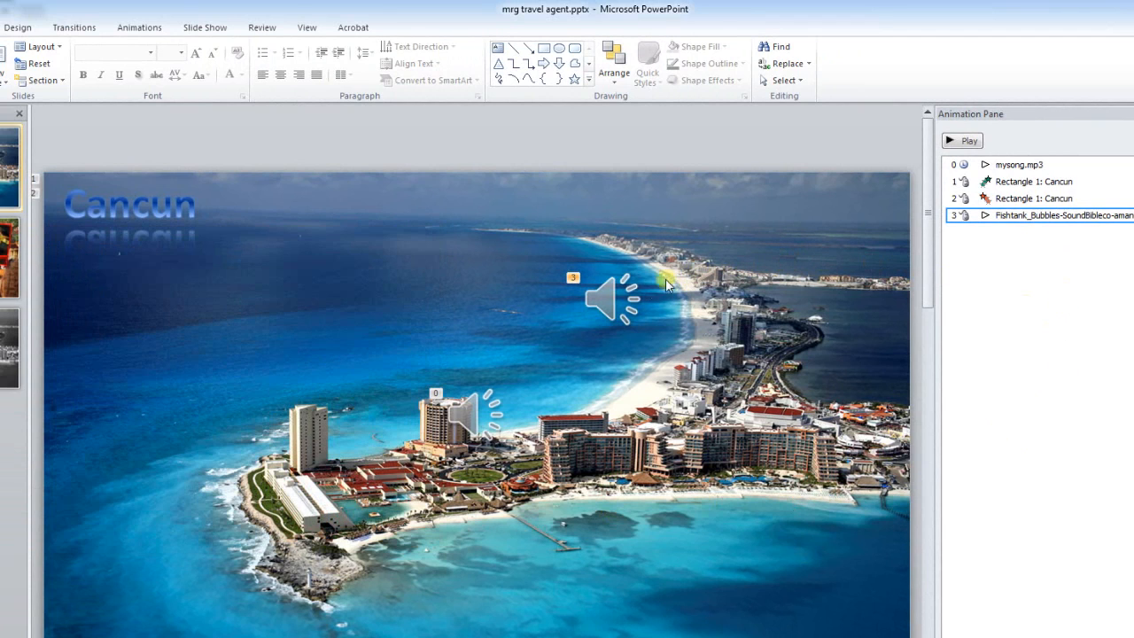
Hide the bubbles audio icon during the show and review its start options, keeping Automatically
left_click(599, 297)
left_click(458, 29)
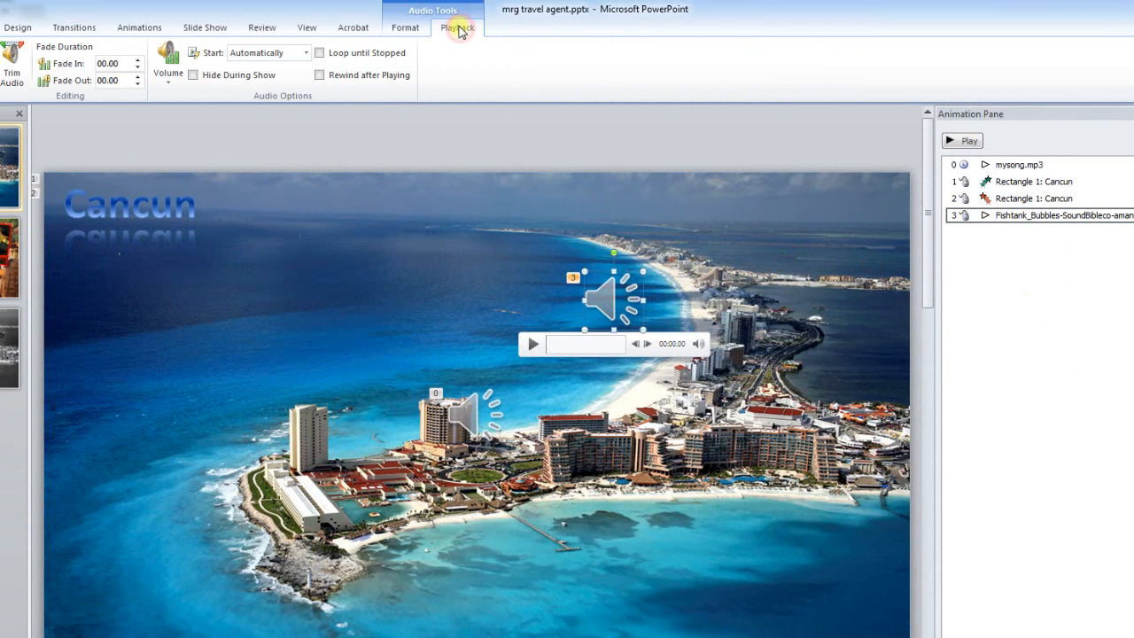
left_click(193, 76)
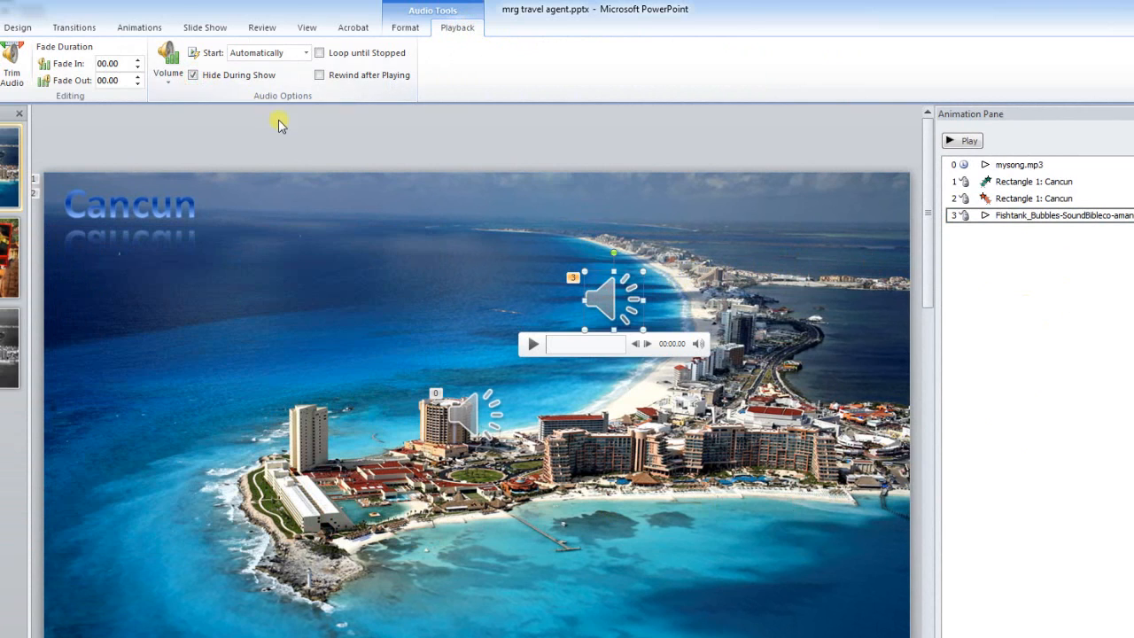
left_click(305, 53)
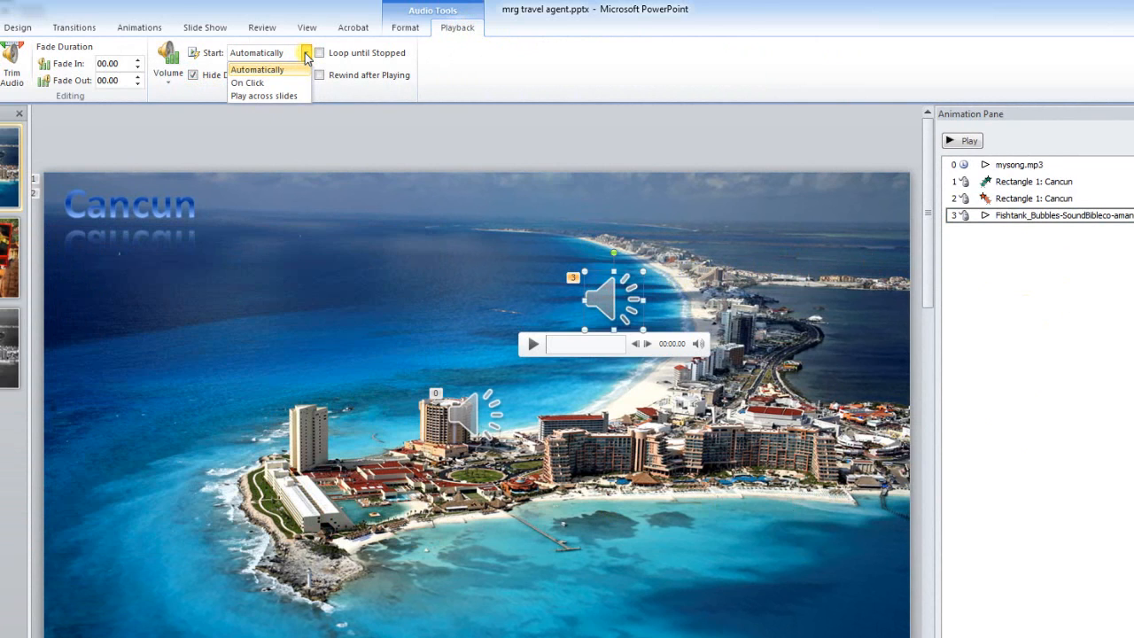
left_click(306, 53)
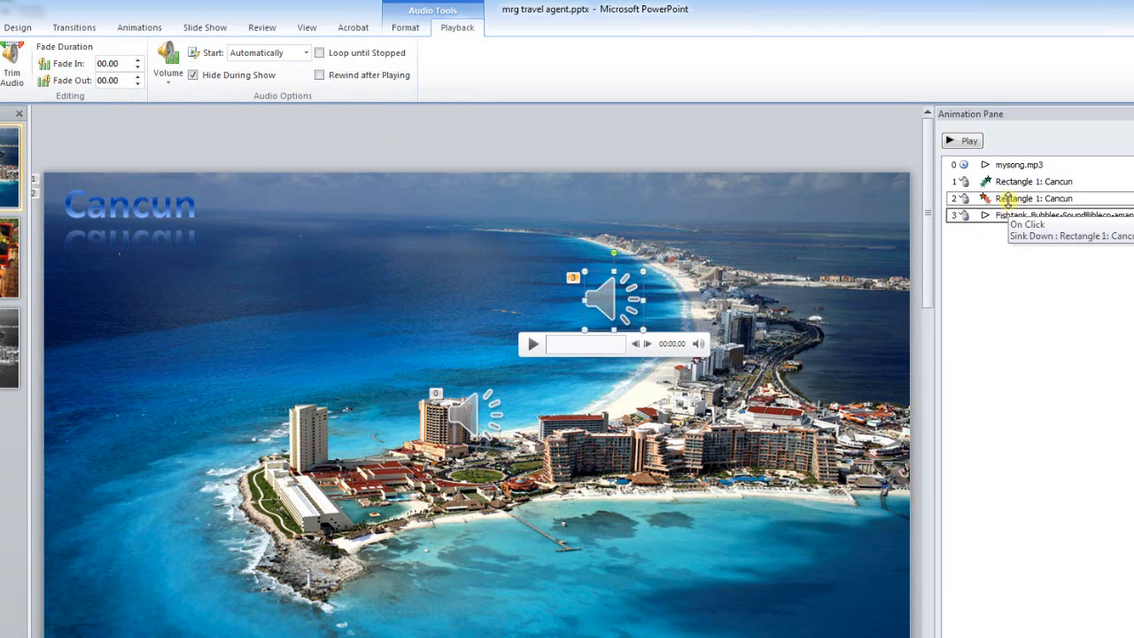
Set the bubbles audio to start with the previous animation, and run the slide show to check it
left_click(1001, 216)
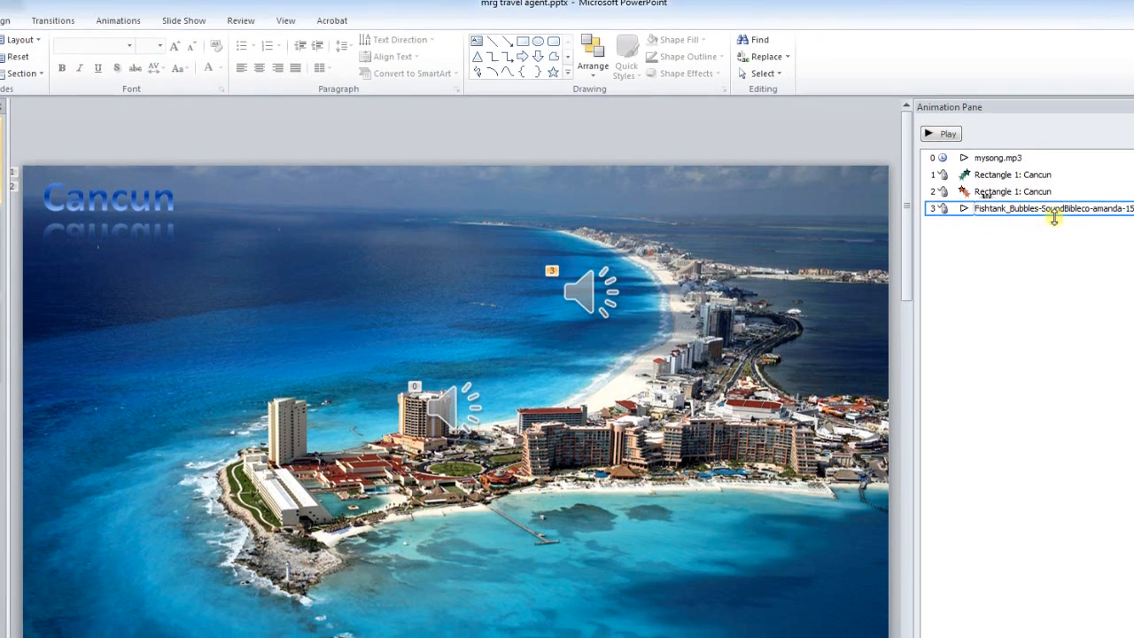
right_click(1054, 219)
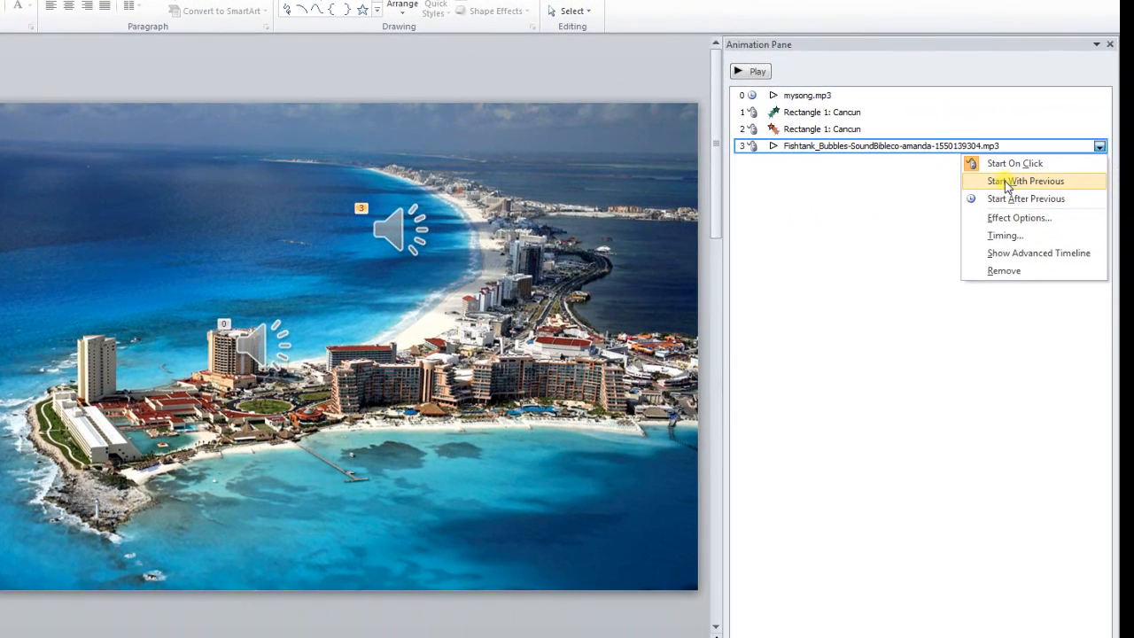
left_click(1005, 180)
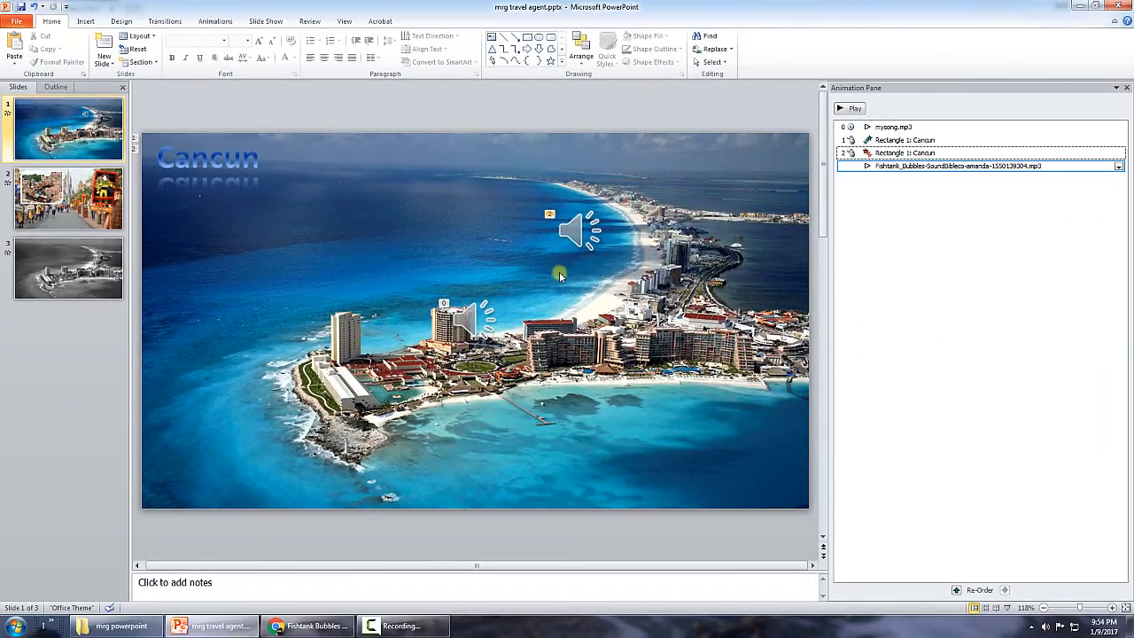
key("F5")
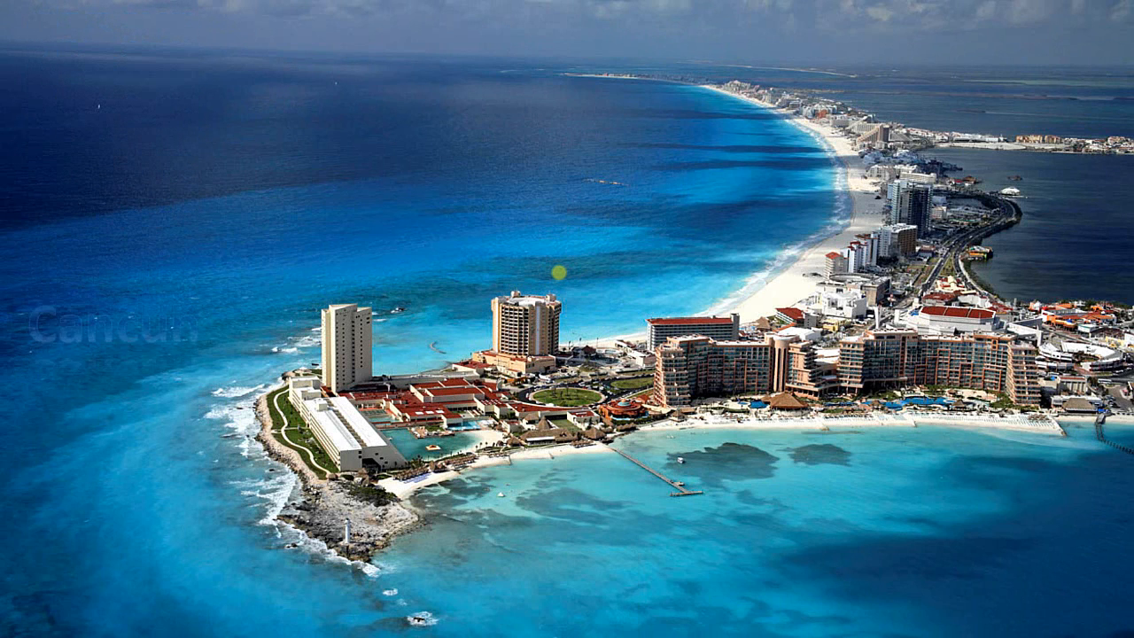
key("Escape")
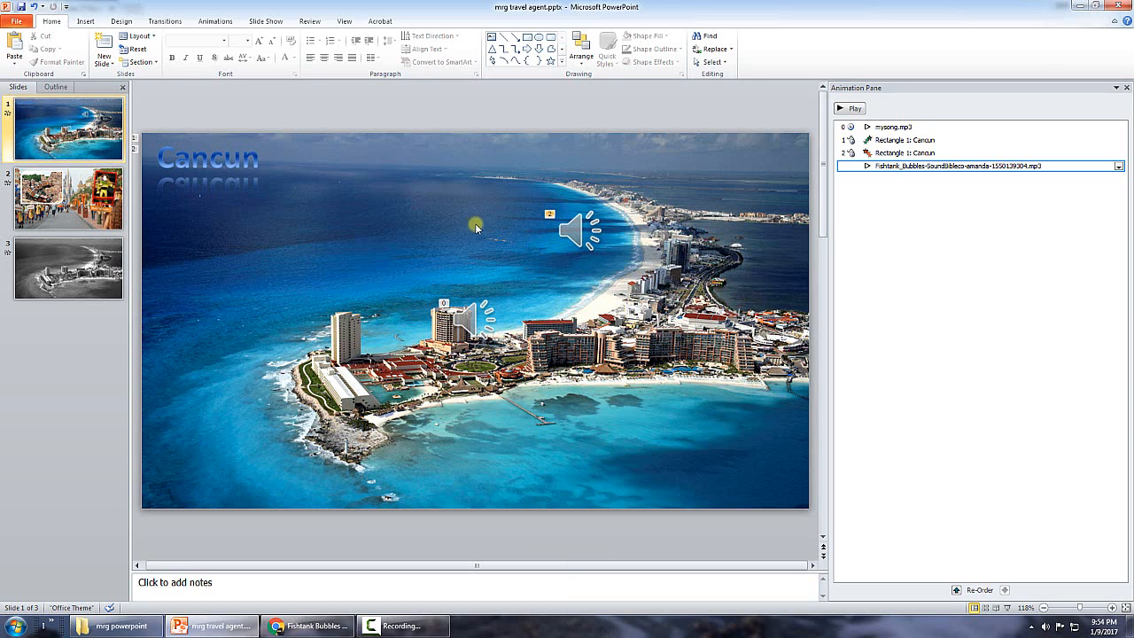
Set the bubbles audio's playback volume to Low, and replay the slide show to check the level
left_click(581, 227)
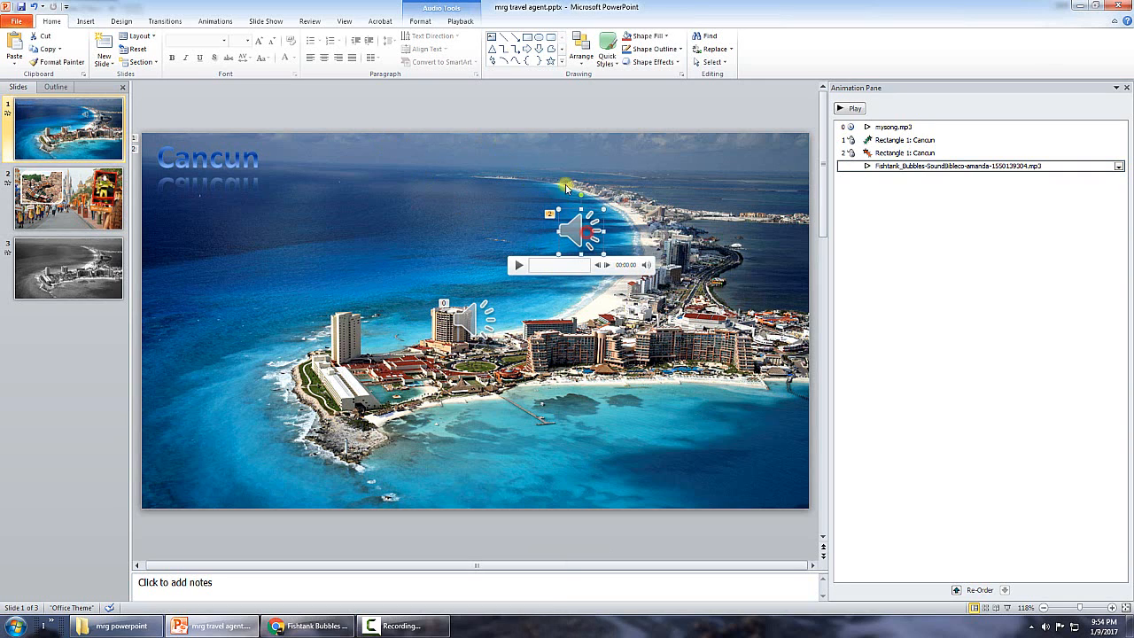
left_click(460, 23)
left_click(236, 51)
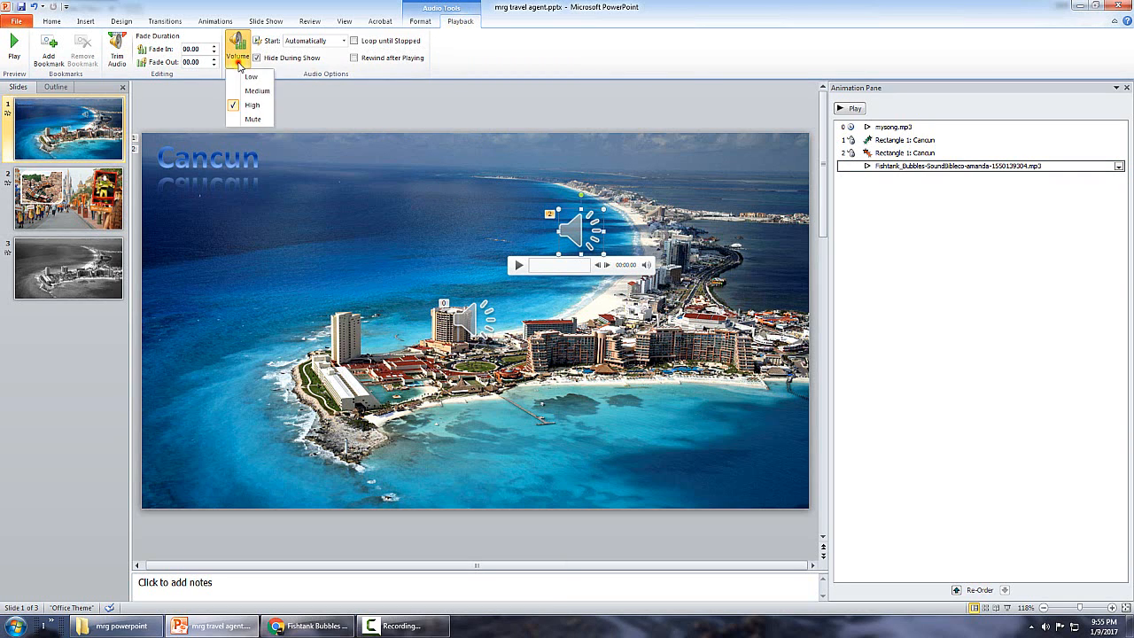
left_click(250, 79)
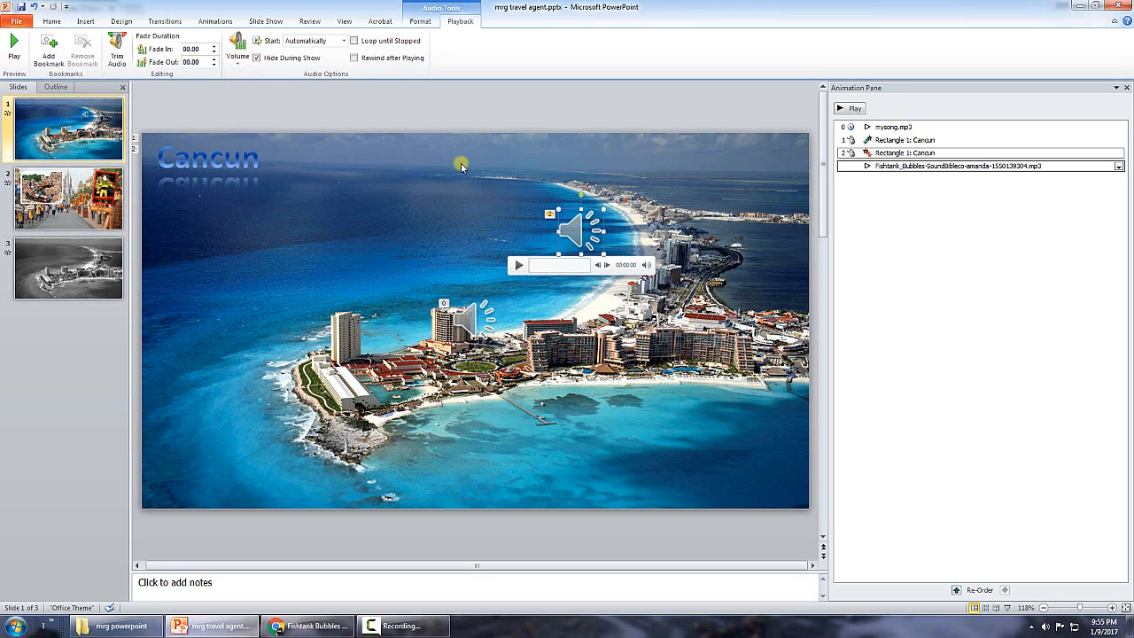
key("F5")
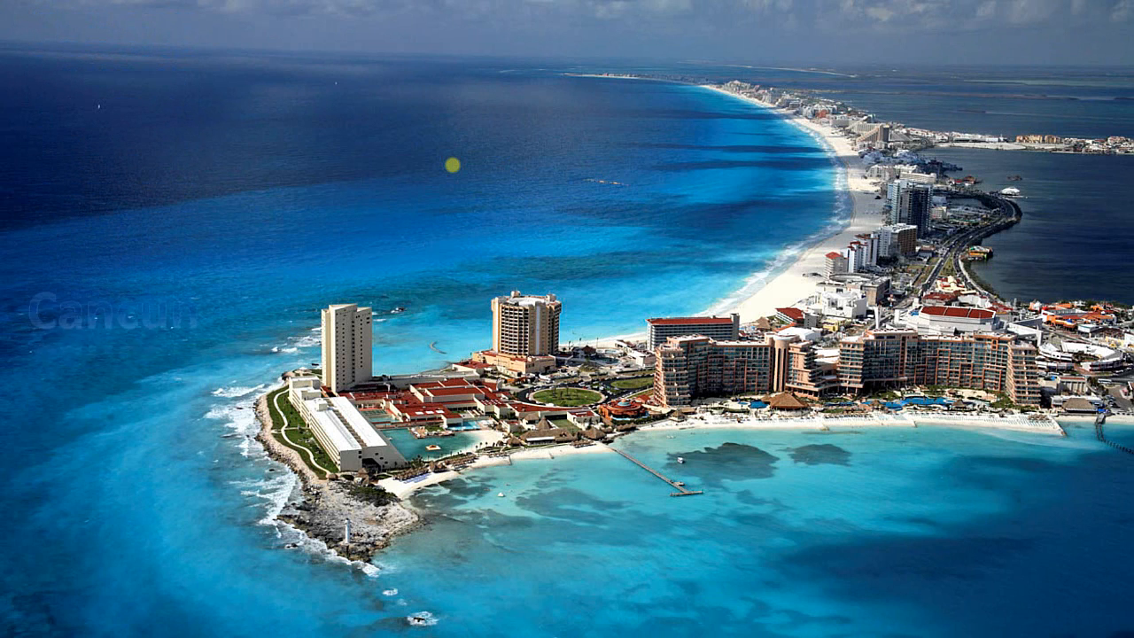
key("Escape")
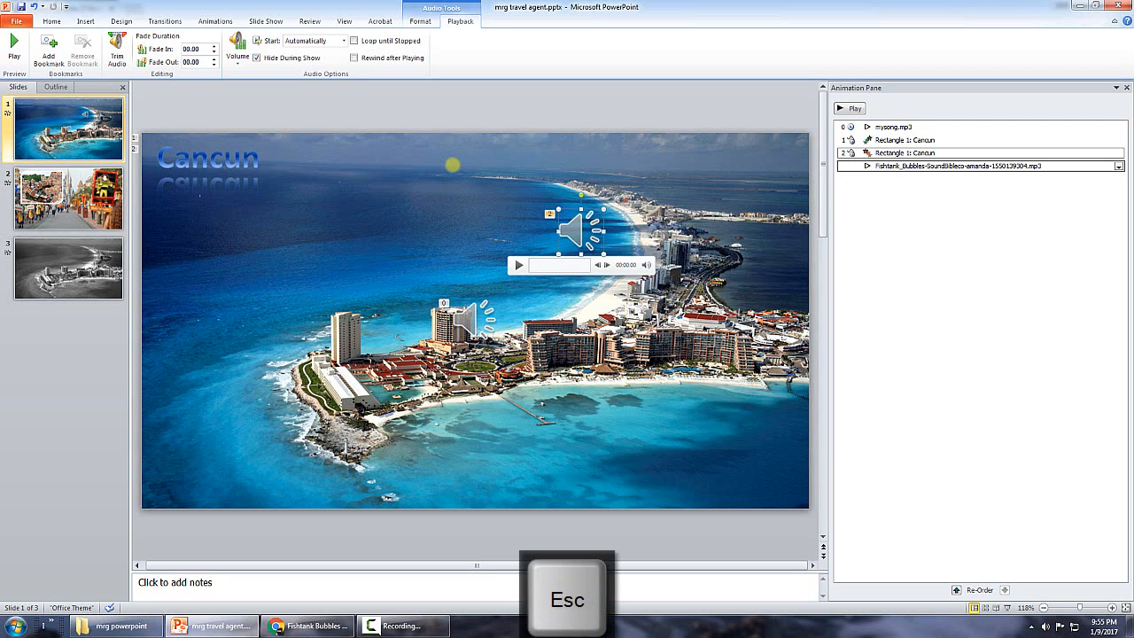